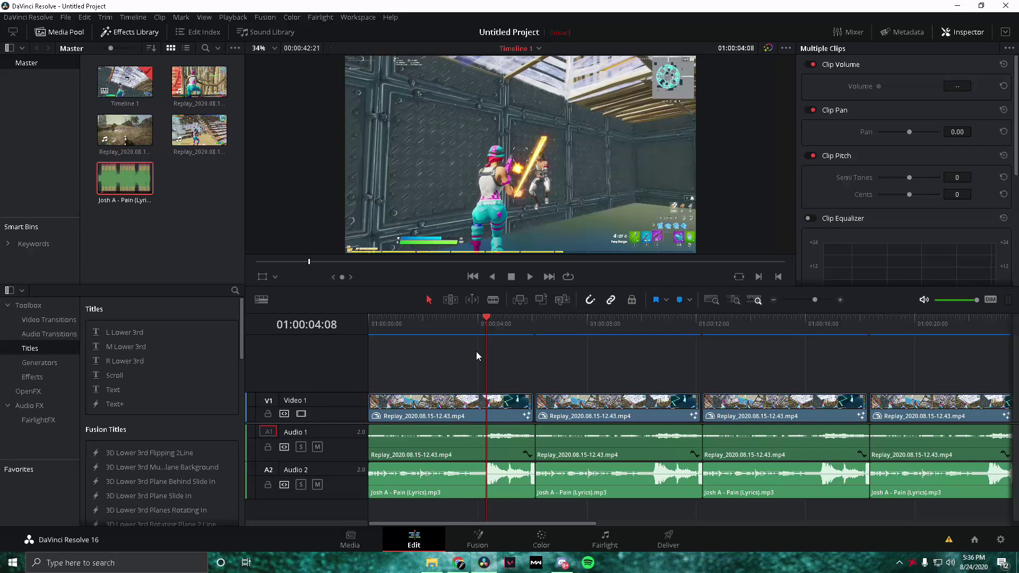
Open the first timeline clip in Fusion and insert the StarGlow1 node between MediaIn1 and MediaOut1.
click(474, 412)
click(478, 539)
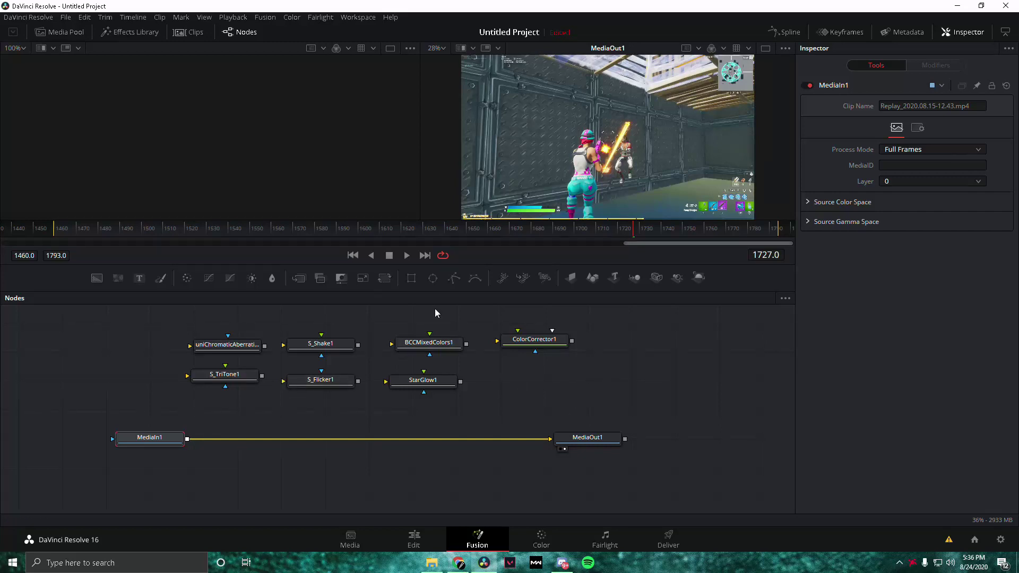
drag(536, 340, 525, 344)
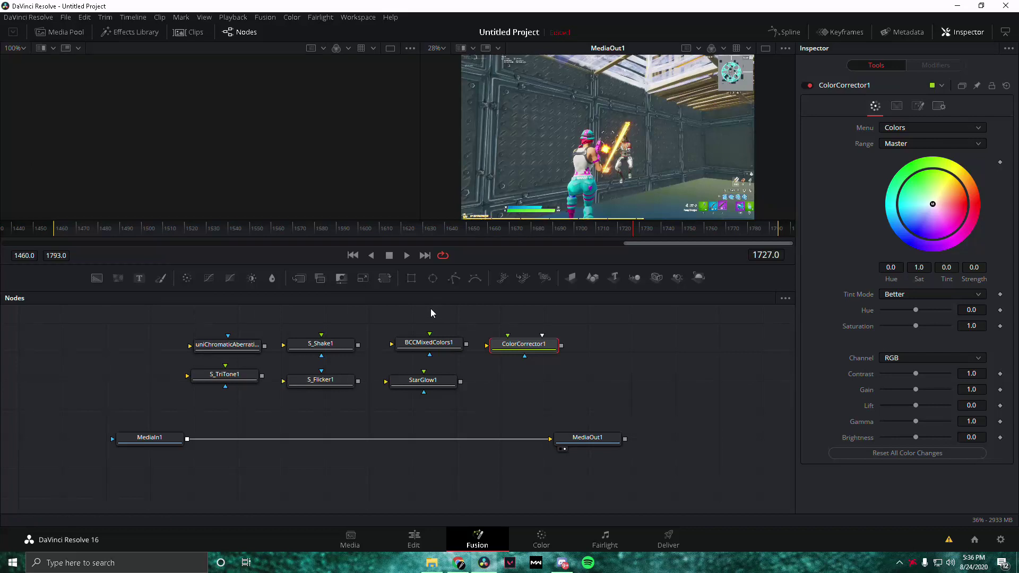
drag(424, 380, 435, 390)
drag(549, 355, 192, 338)
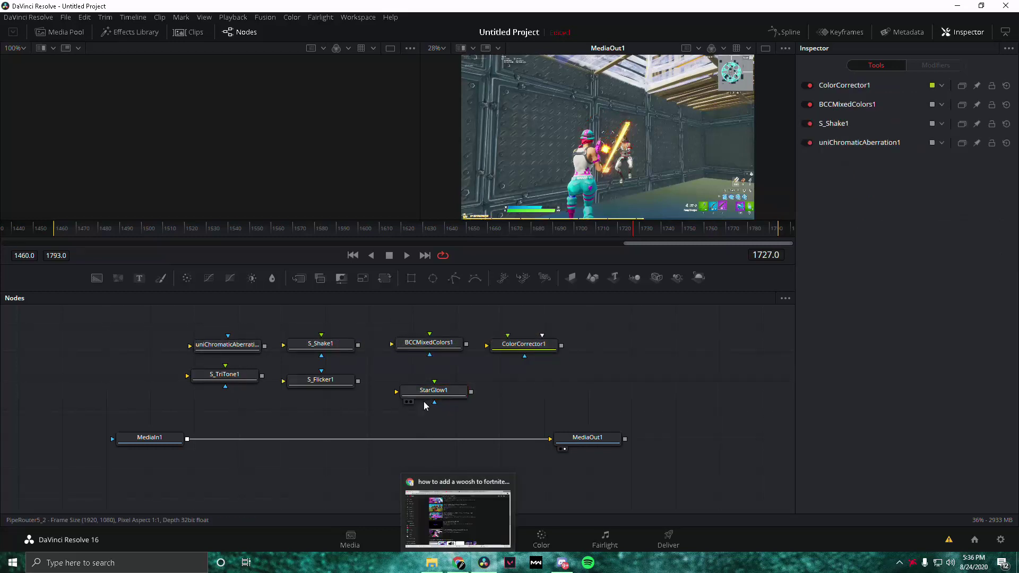
mouse_move(433, 396)
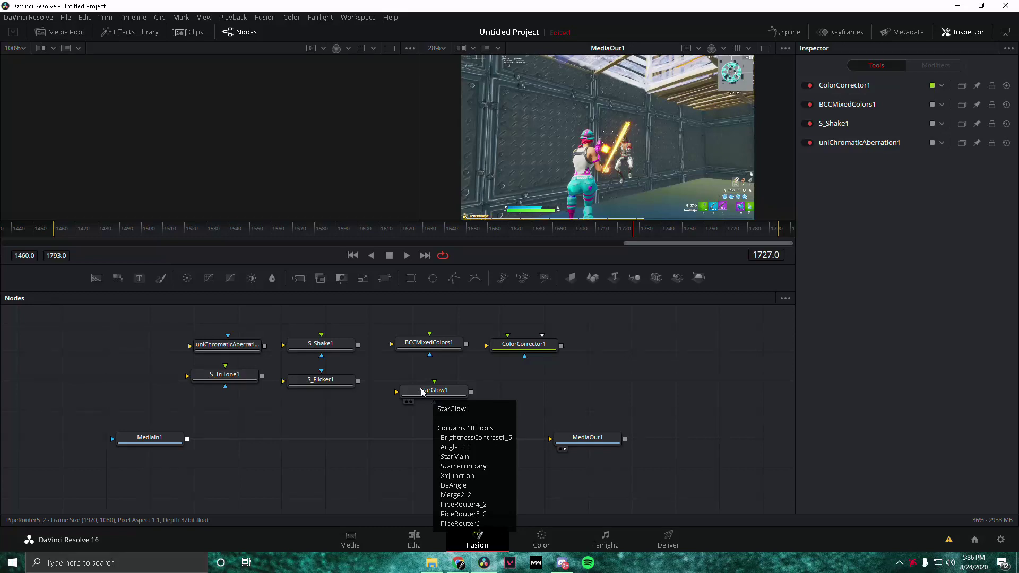
drag(423, 391, 384, 446)
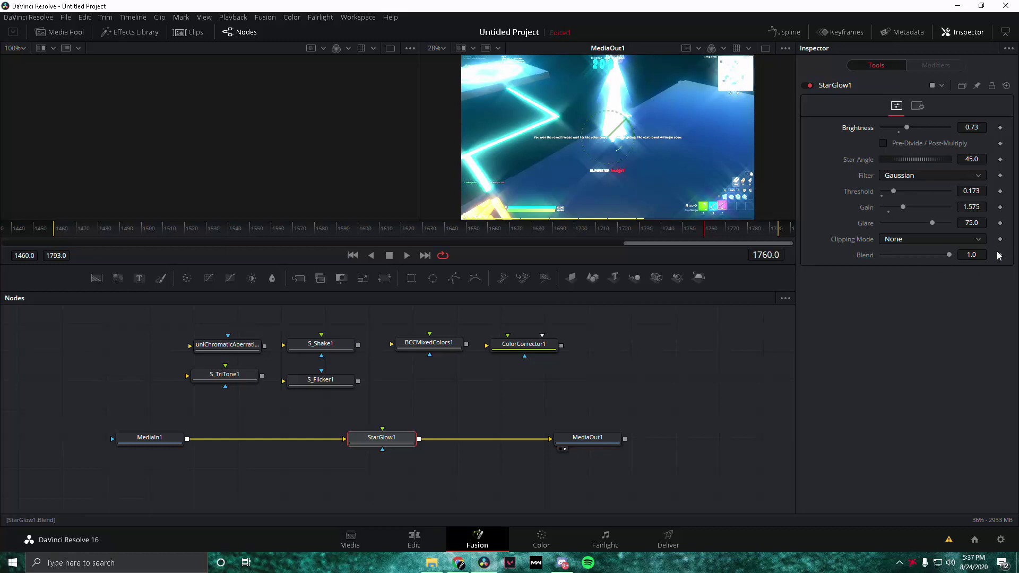
Add a keyframe for StarGlow1's Blend at frame 1727, where the shot hits, keeping the value at 1.0.
click(637, 228)
key(Left)
key(Left)
key(Left)
key(Left)
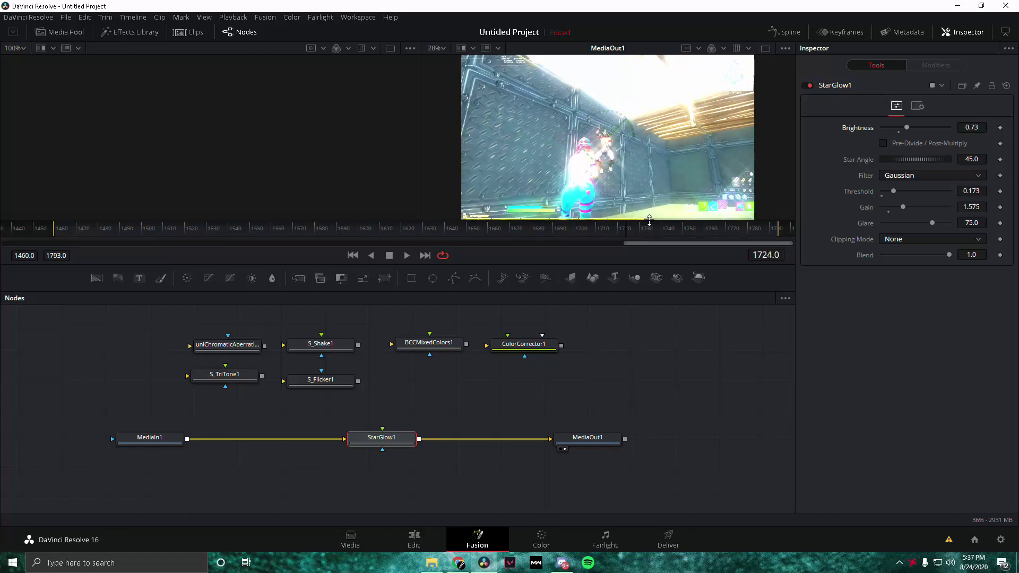
key(Right)
key(Right)
key(Right)
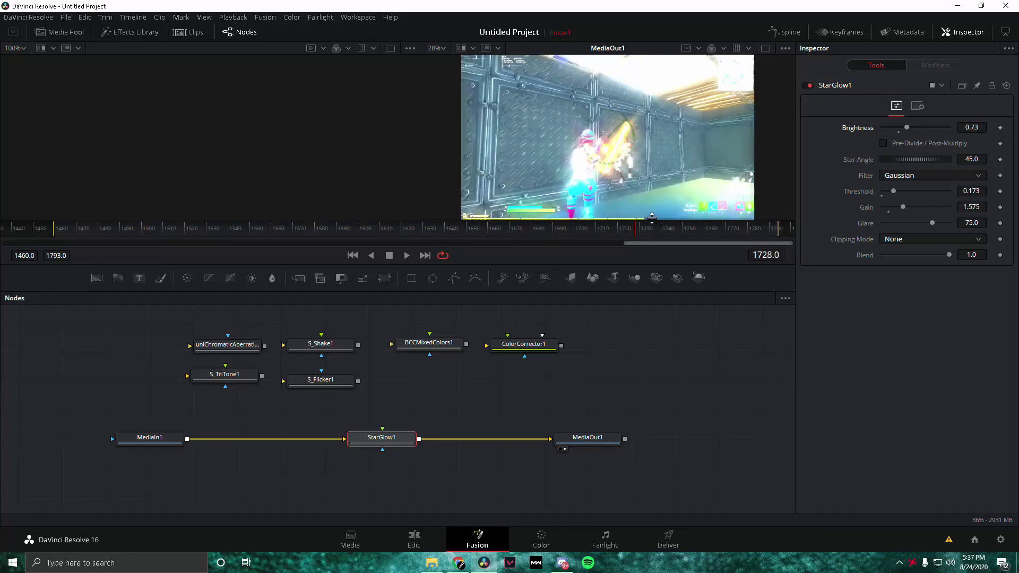
key(Left)
click(1000, 256)
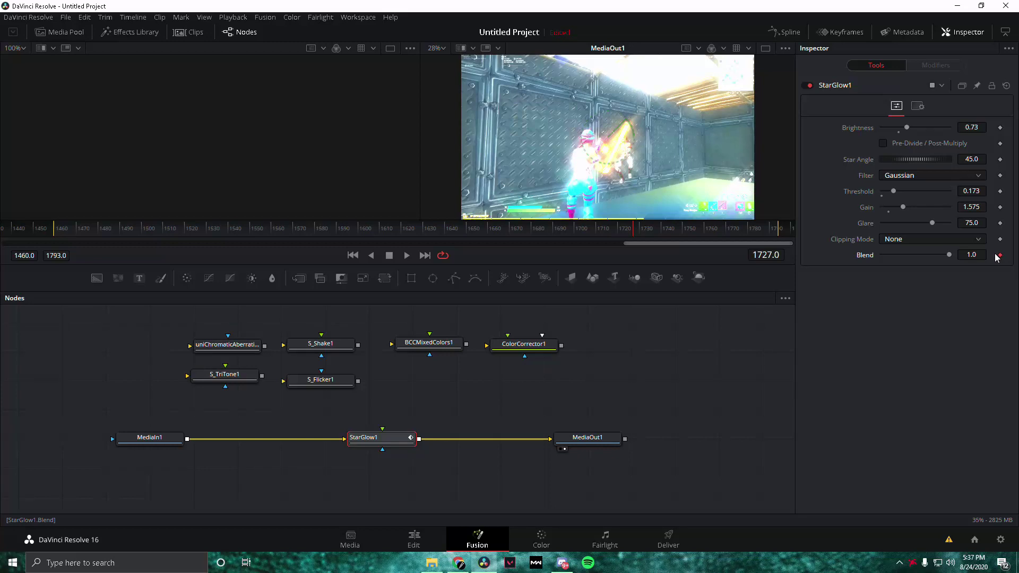
Add another StarGlow1 Blend keyframe three frames earlier, at frame 1724.
key(Left)
key(Left)
key(Left)
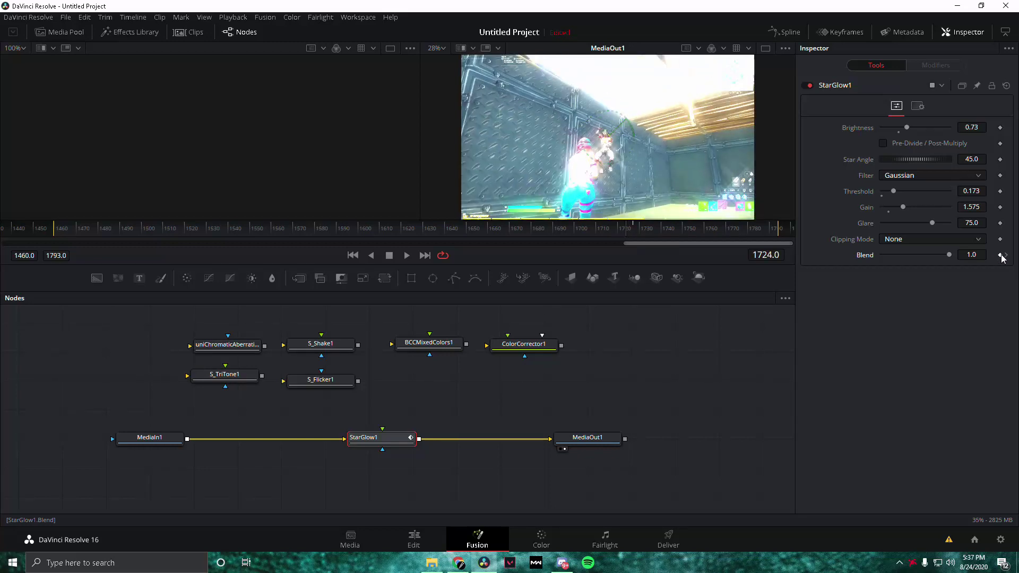
Keyframe StarGlow1's Blend at 0.0 on frame 1745 and set the frame 1724 keyframe to 0.0 as well.
key(Right)
key(Right)
key(Right)
key(Right)
key(Right)
key(Right)
key(Right)
key(Right)
key(Right)
key(Right)
key(Right)
key(Right)
key(Right)
key(Right)
key(Right)
key(Right)
key(Right)
key(Right)
key(Right)
key(Right)
key(Right)
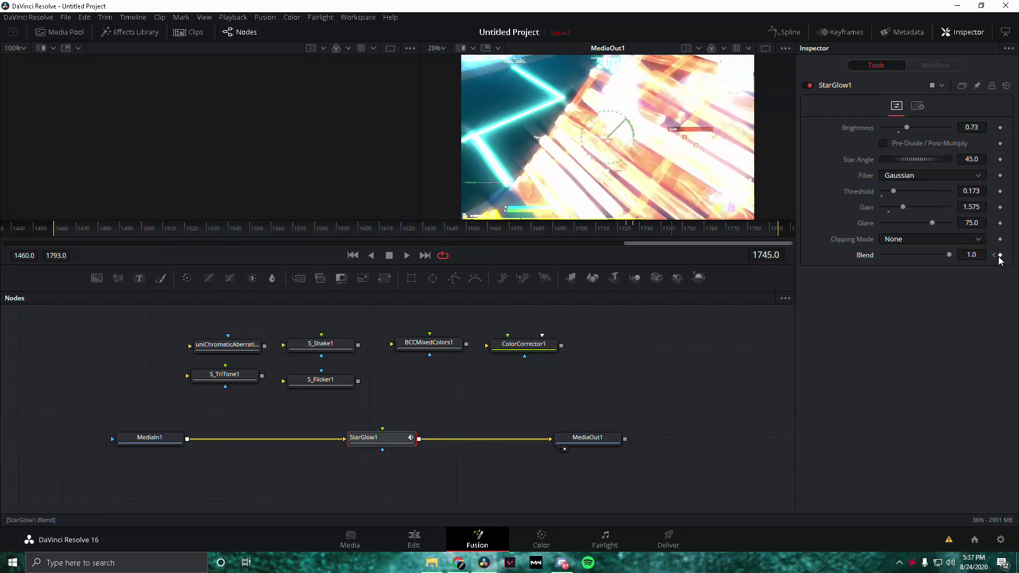
click(999, 255)
drag(950, 256, 782, 259)
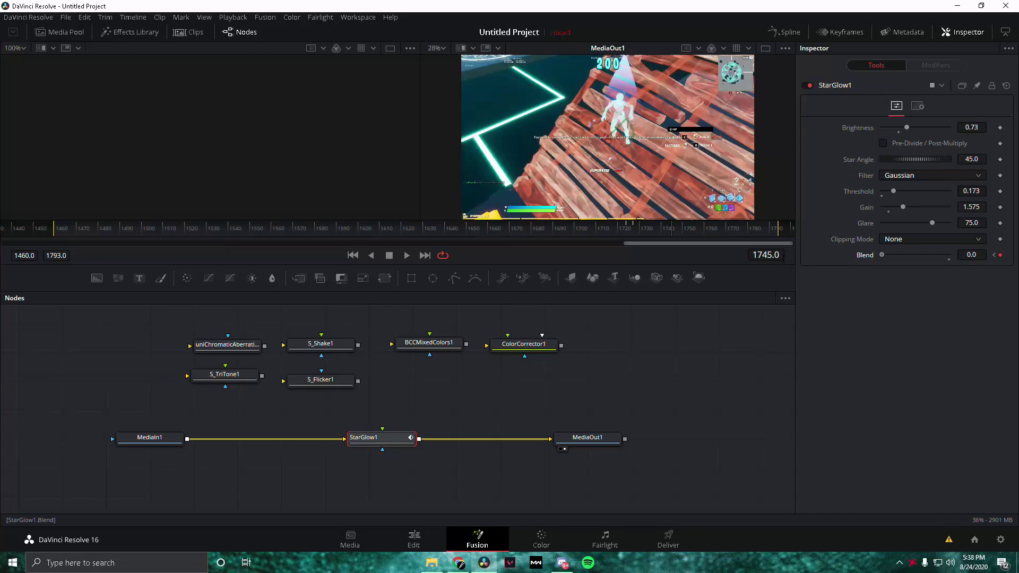
click(993, 256)
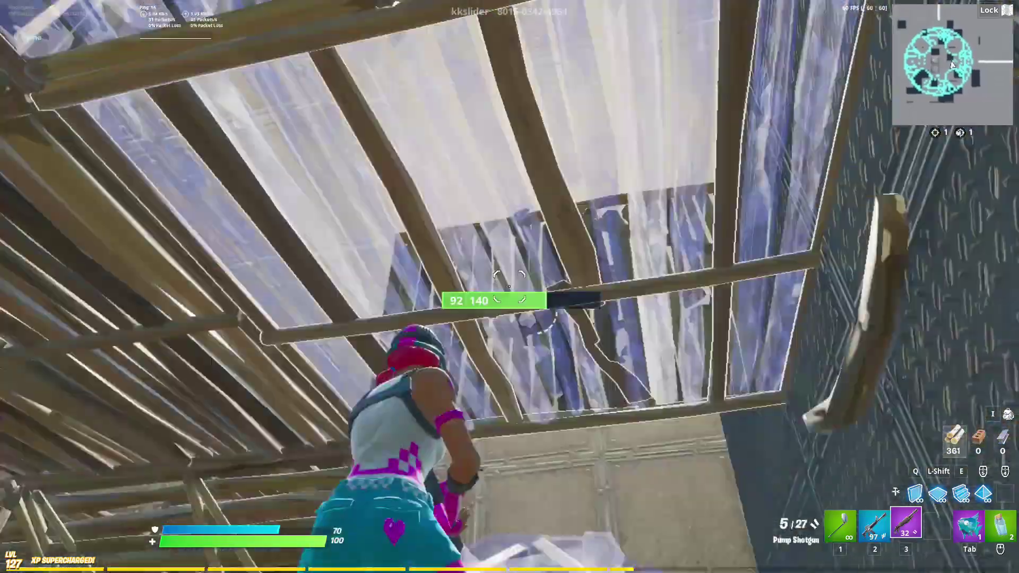
click(510, 287)
key(f)
key(3)
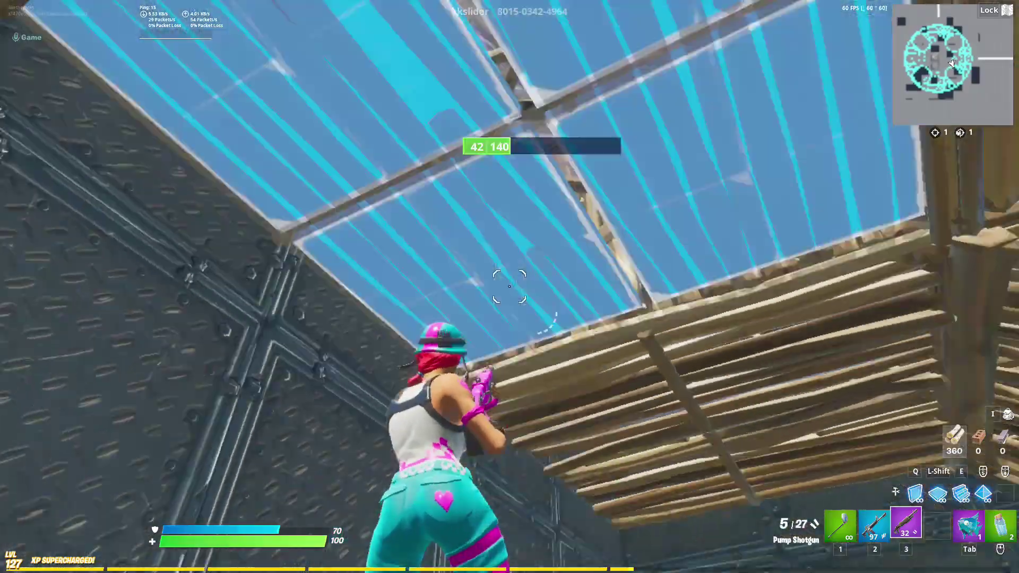
click(510, 287)
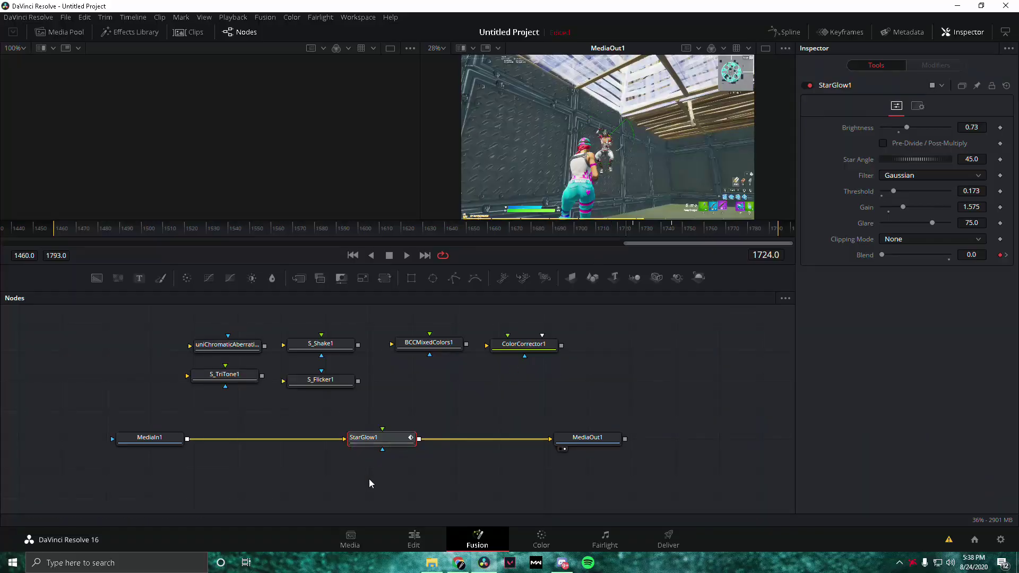
Return to the edit timeline, go to 01:00:10:12 in the second clip, and open that clip in Fusion.
click(414, 539)
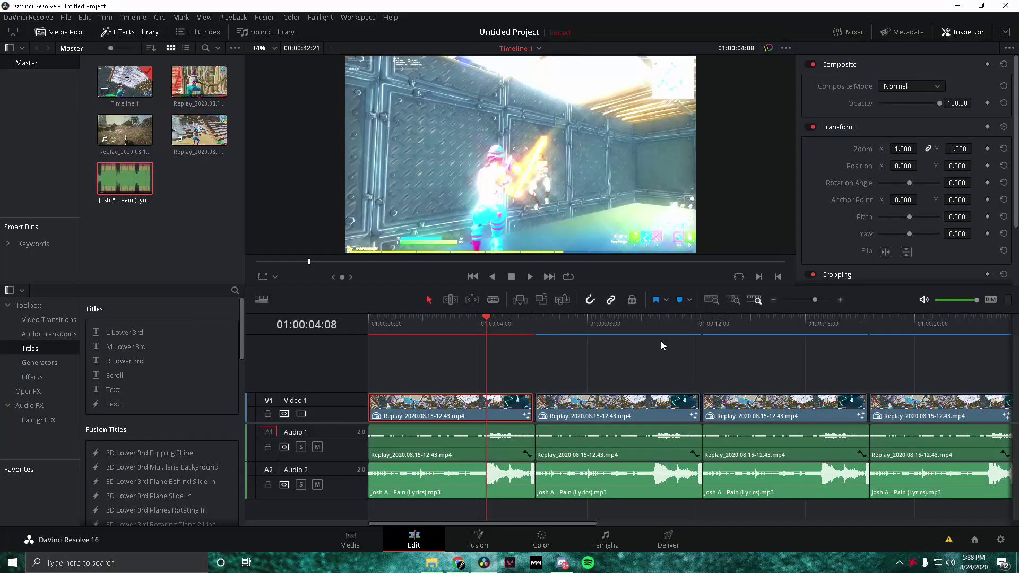
click(656, 324)
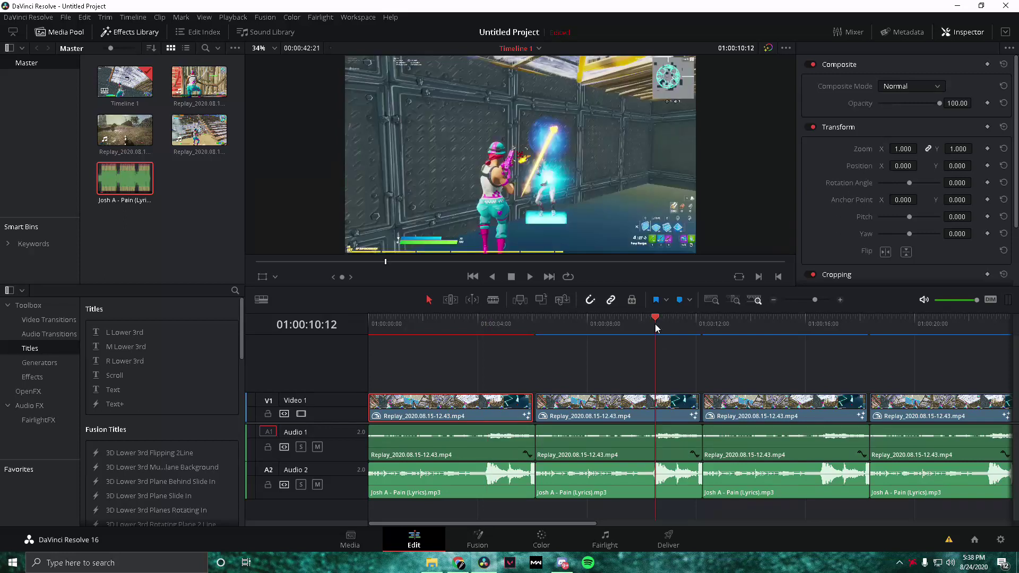
click(552, 441)
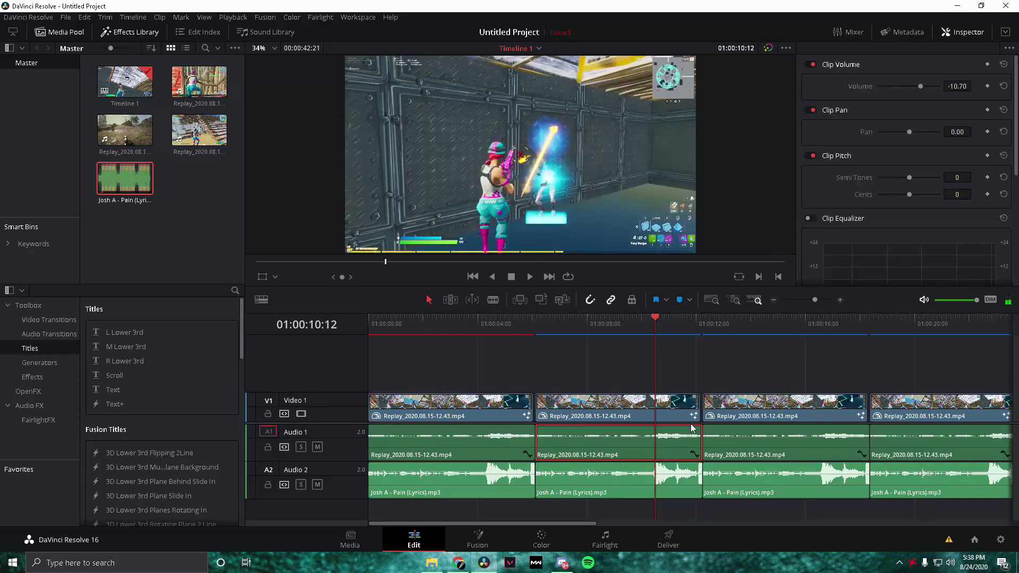
click(478, 538)
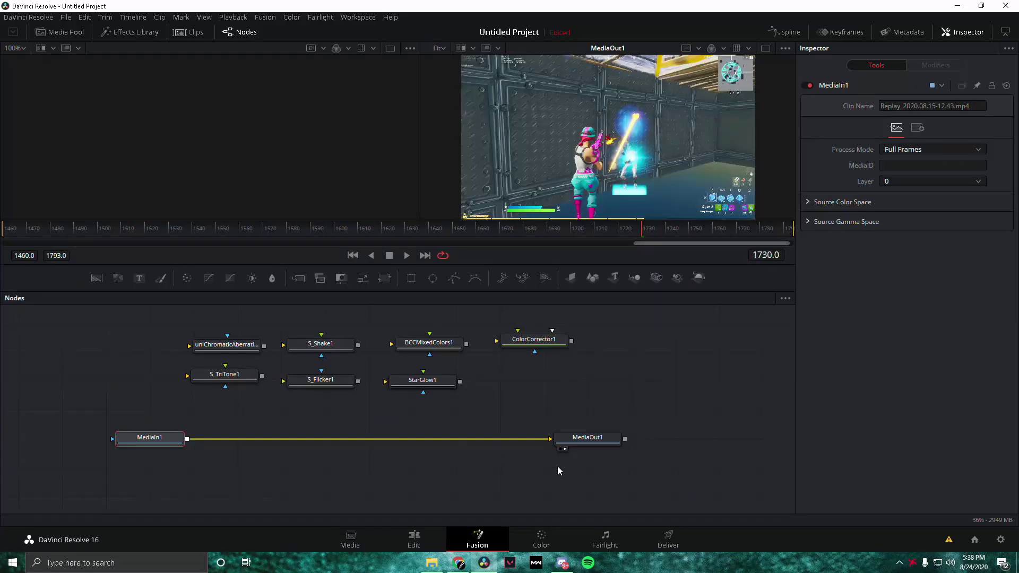
Delete the StarGlow1 node and insert S_Flicker1 between MediaIn1 and MediaOut1.
click(434, 381)
key(Delete)
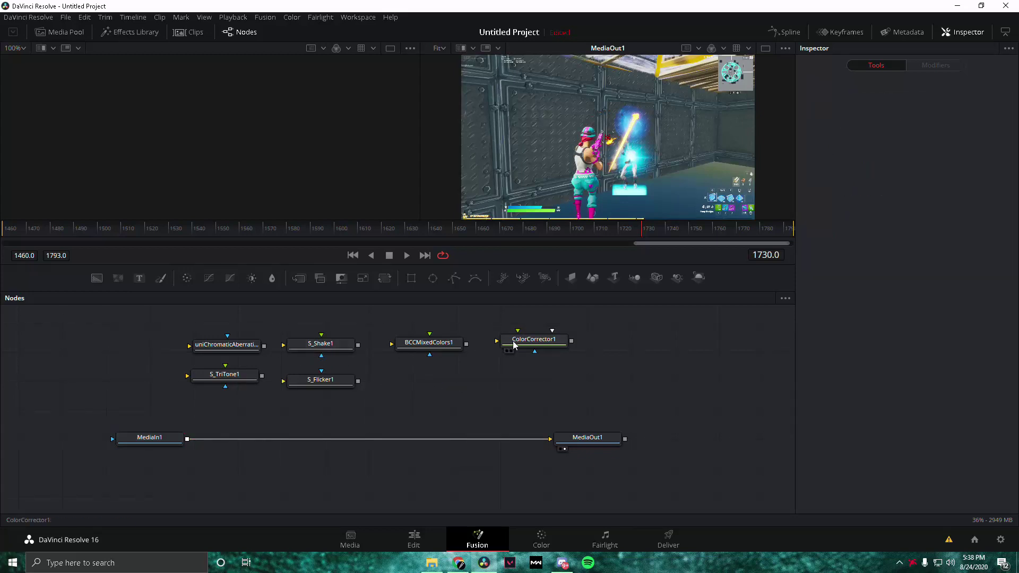
drag(319, 380, 359, 440)
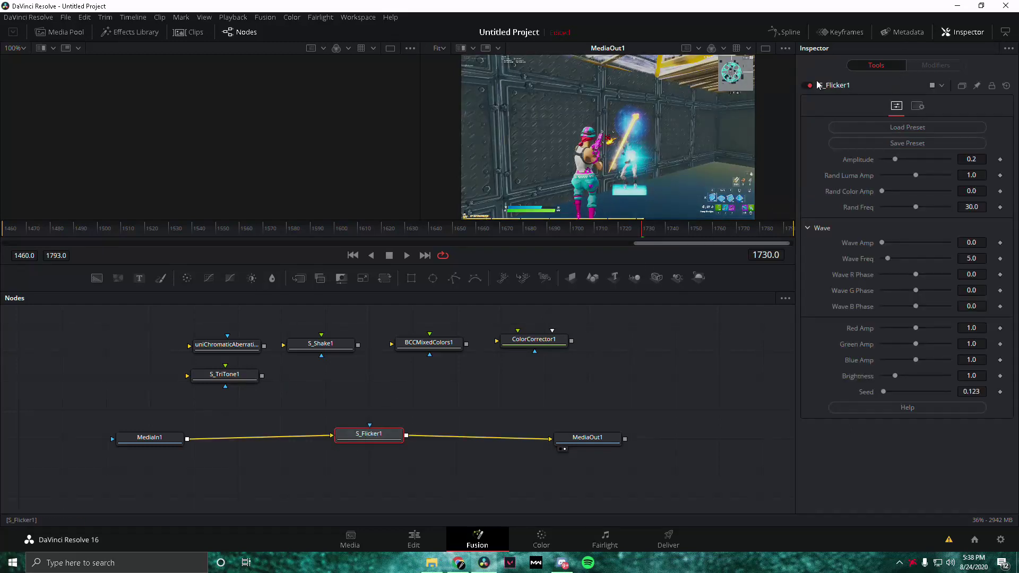
Load the "flicker easy" preset into S_Flicker1.
click(883, 129)
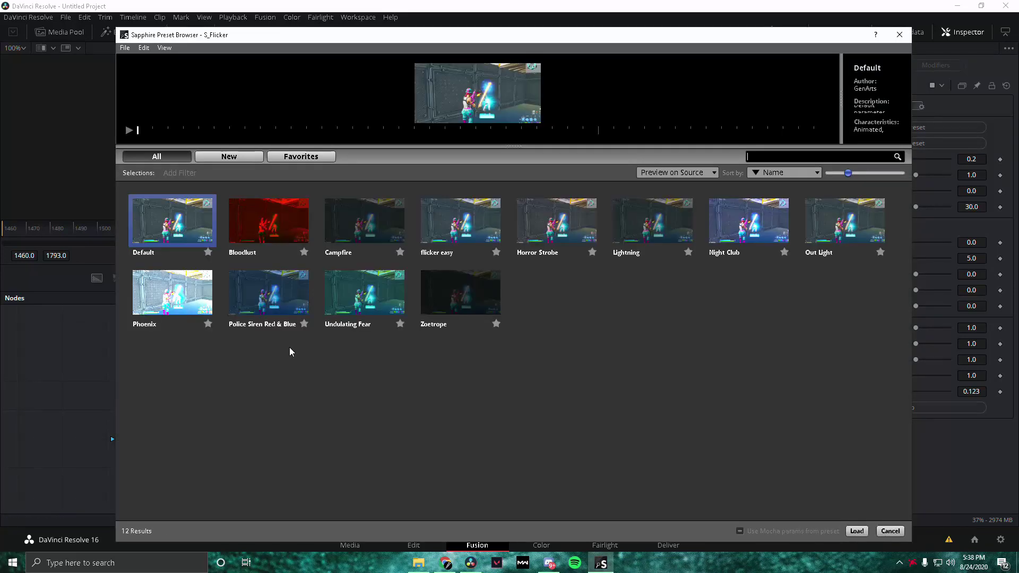
click(449, 224)
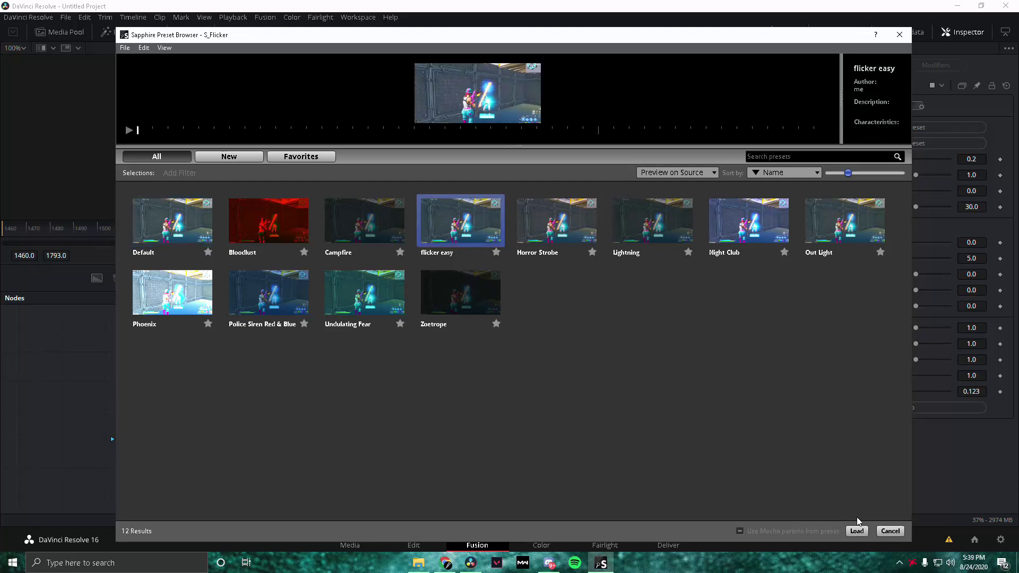
click(857, 531)
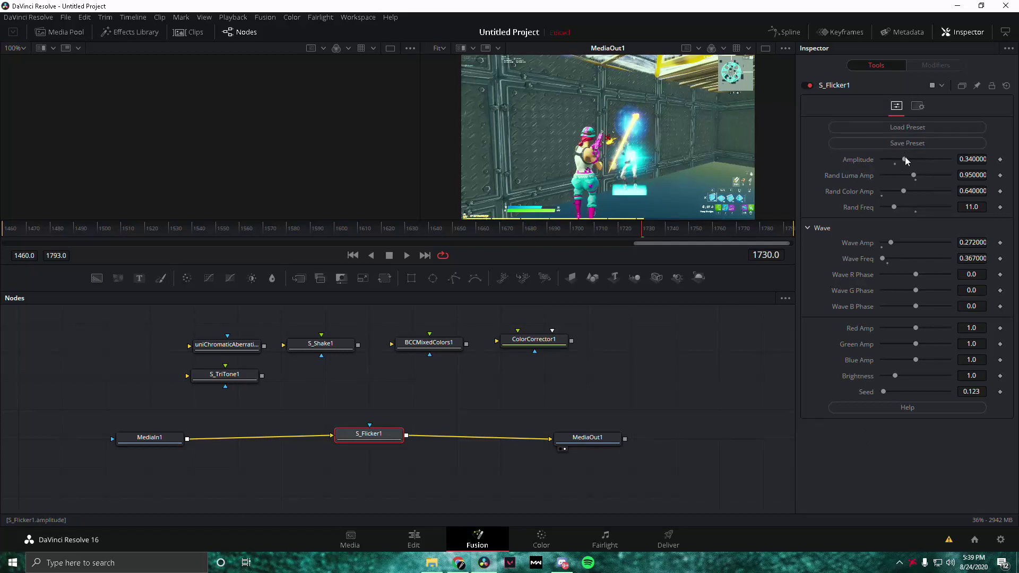
Add keyframes for S_Flicker1's Amplitude at frames 1730, 1727 and 1759.
click(1002, 159)
key(Left)
key(Left)
key(Left)
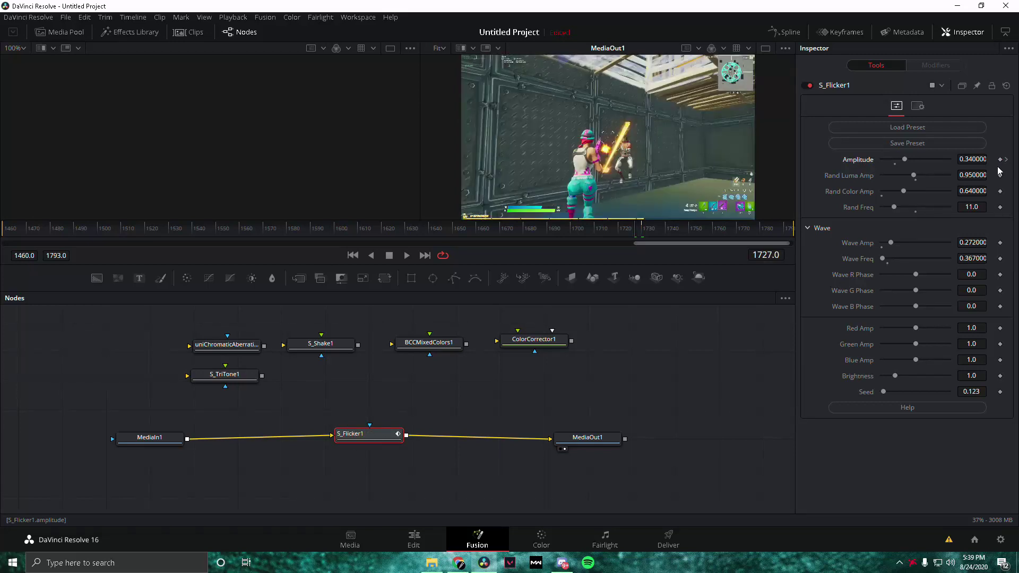
key(space)
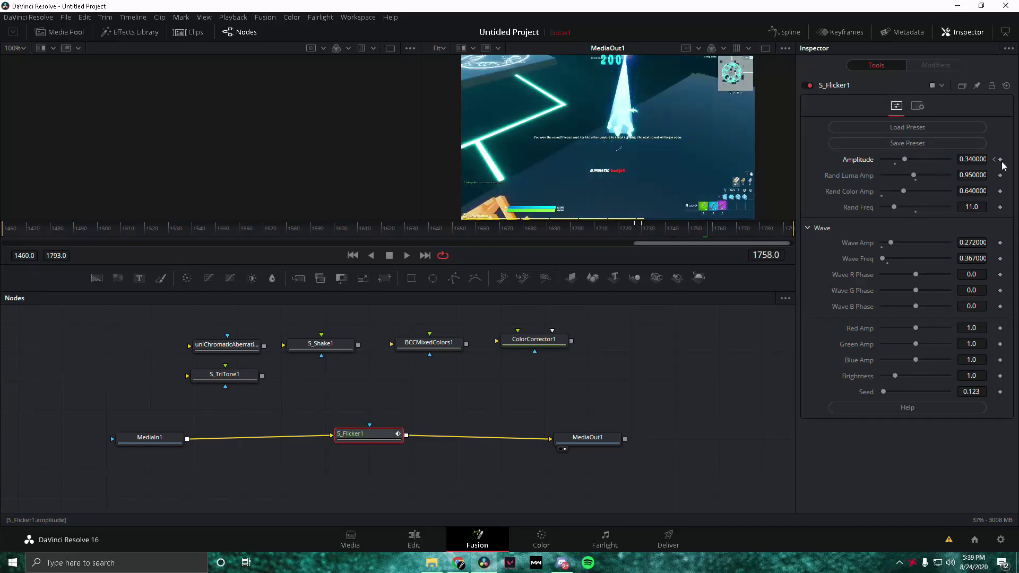
click(999, 160)
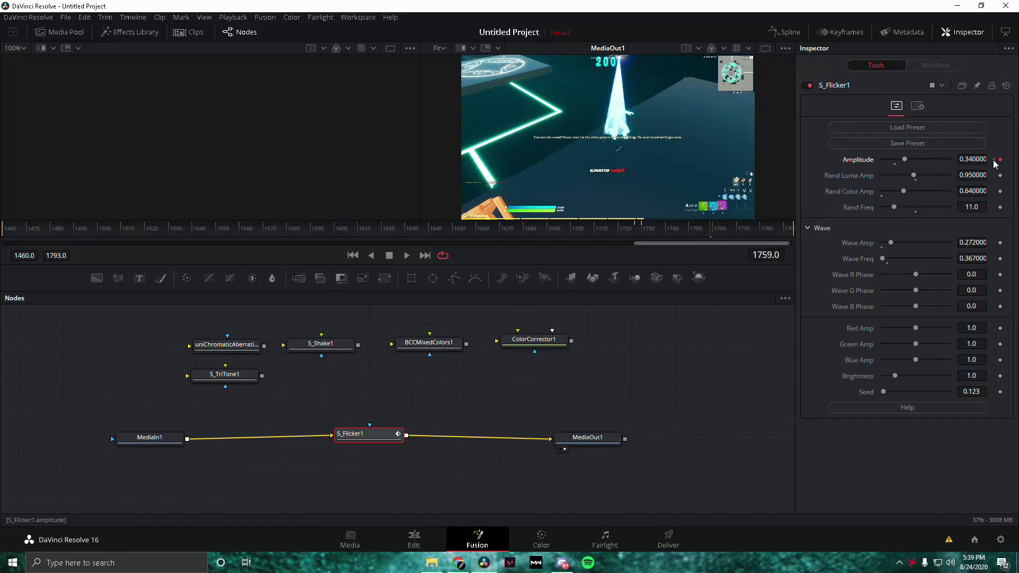
Lower S_Flicker1's Amplitude to its minimum at the frame 1727 and frame 1759 keyframes.
click(995, 162)
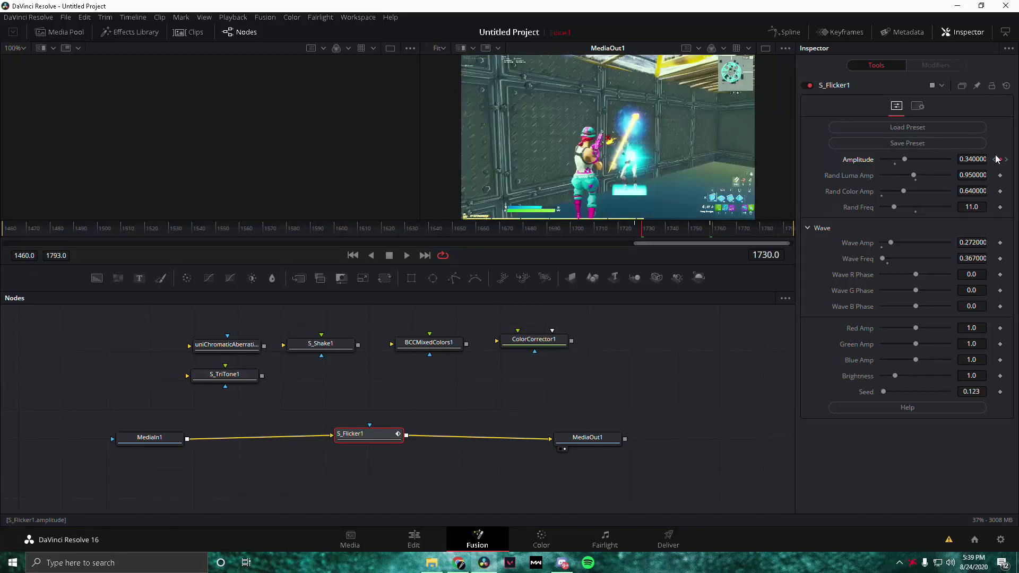
click(980, 160)
key(Left)
key(Left)
key(Left)
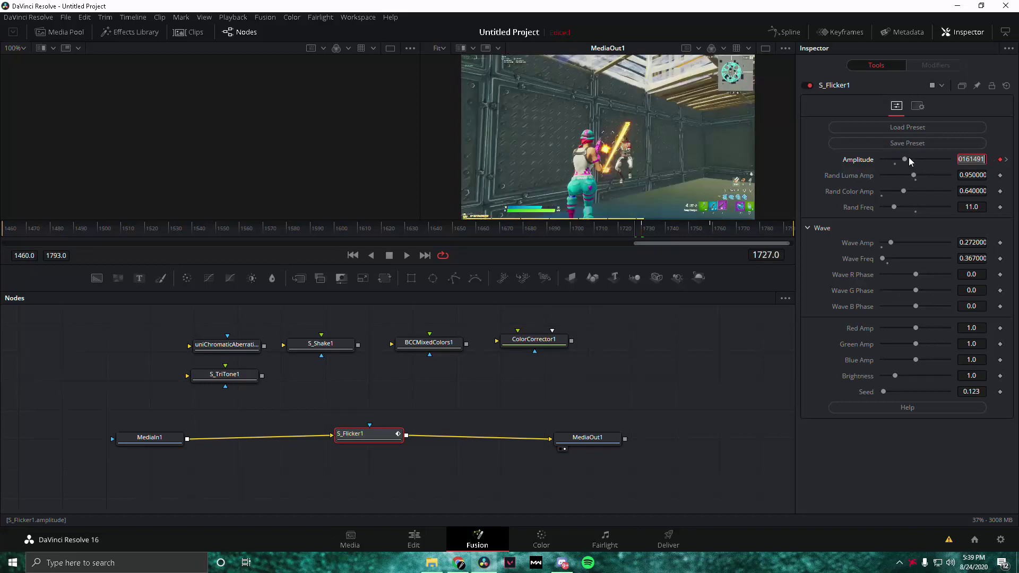
drag(902, 160, 775, 170)
click(1007, 159)
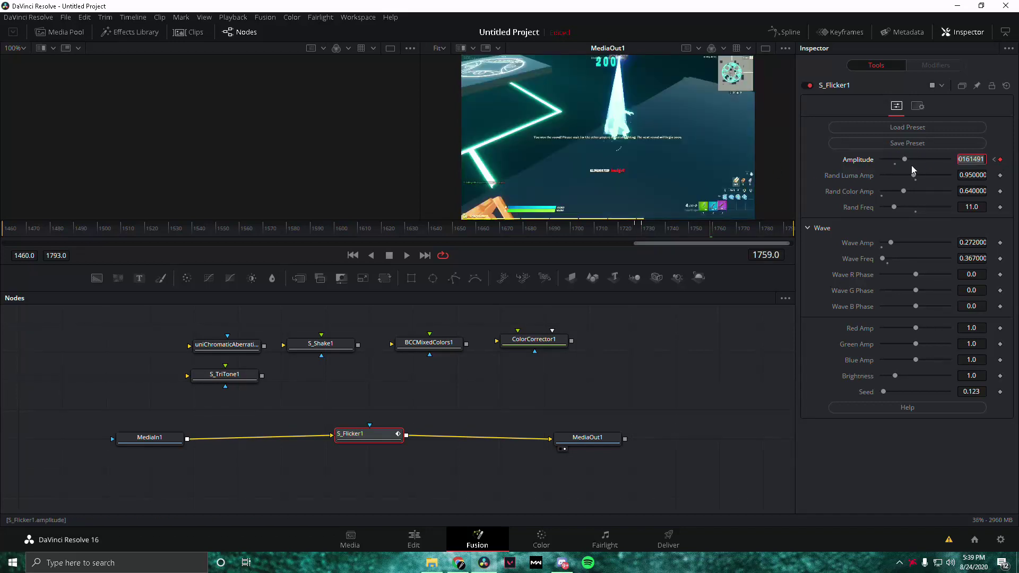
drag(906, 161, 796, 170)
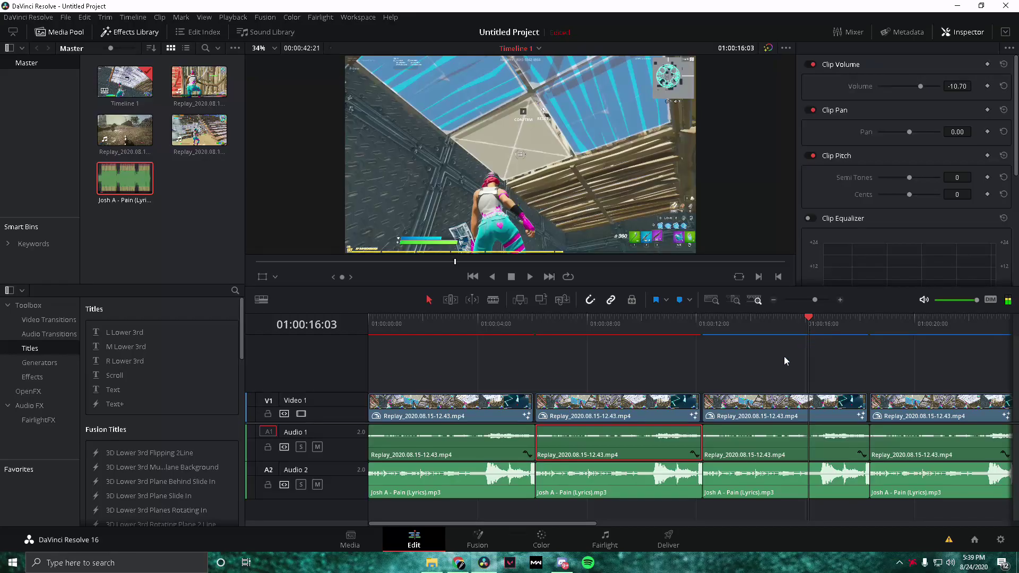
Open the third clip in Fusion at 01:00:16:15 and delete its StarGlow1 and S_Flicker1 nodes.
drag(818, 331, 822, 329)
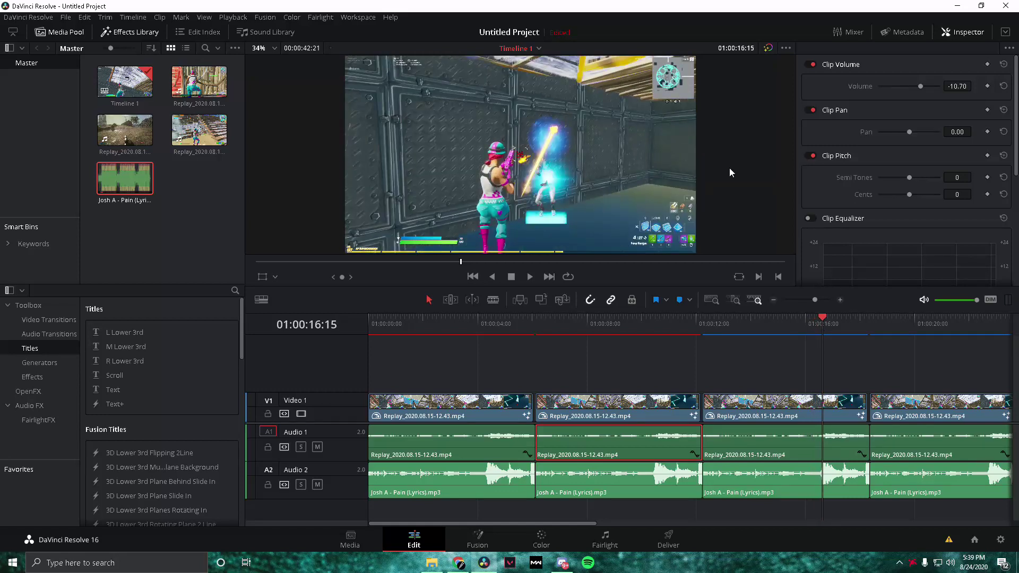
click(491, 539)
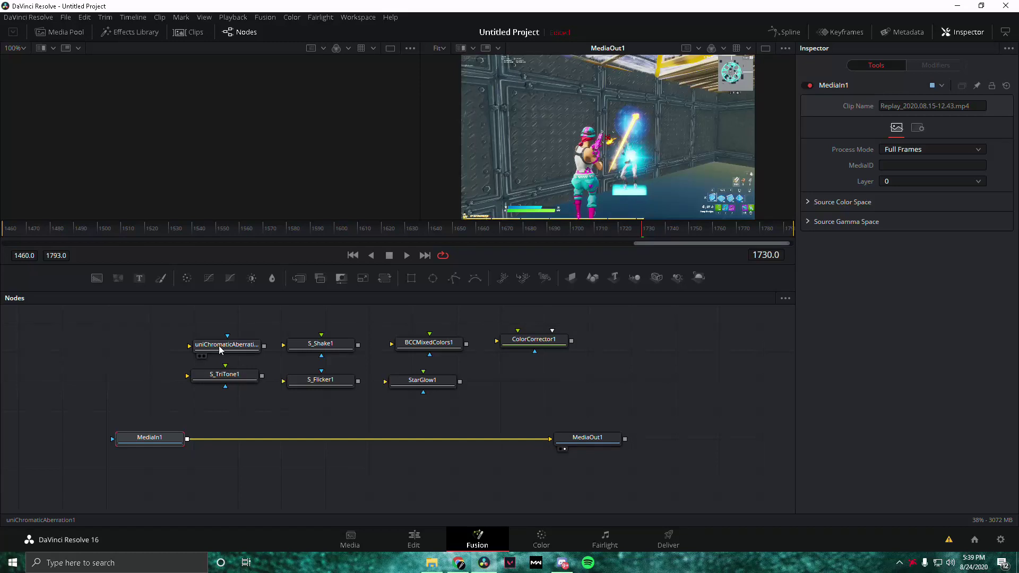
click(404, 380)
key(Delete)
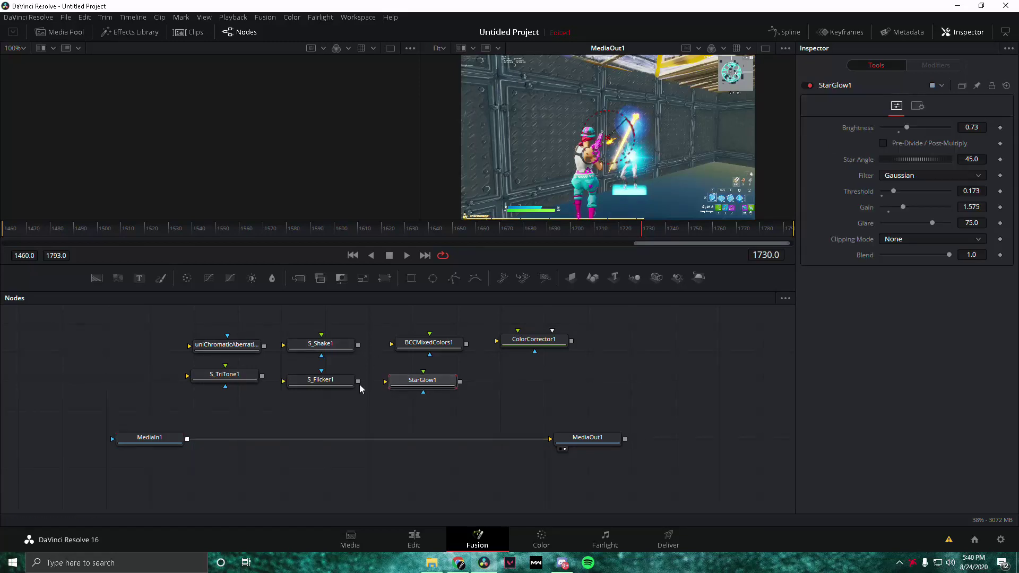
click(325, 380)
key(Delete)
Insert S_TriTone1 between MediaIn1 and MediaOut1 and load its "tritone montage effect" preset.
drag(222, 379, 371, 451)
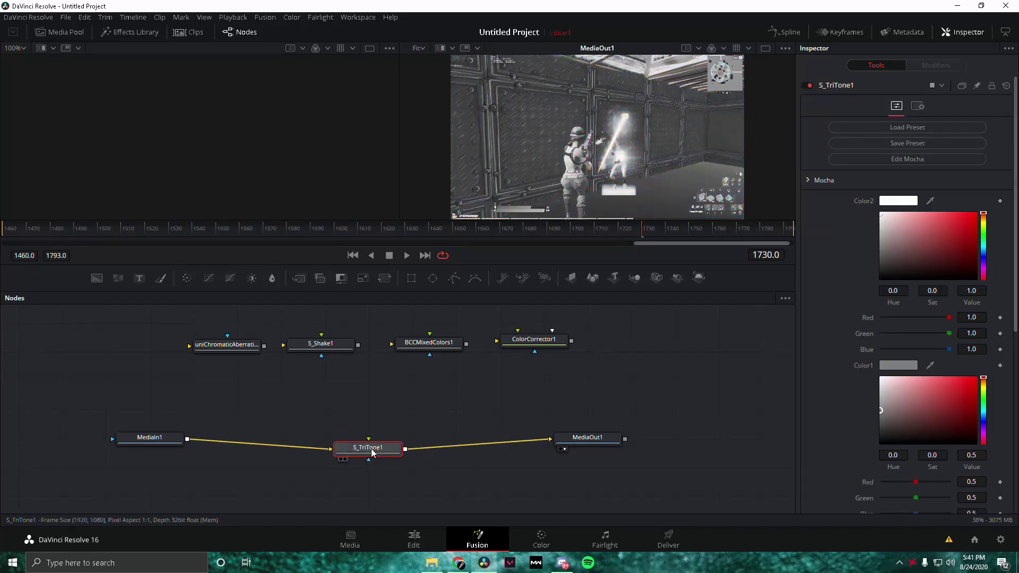
click(913, 132)
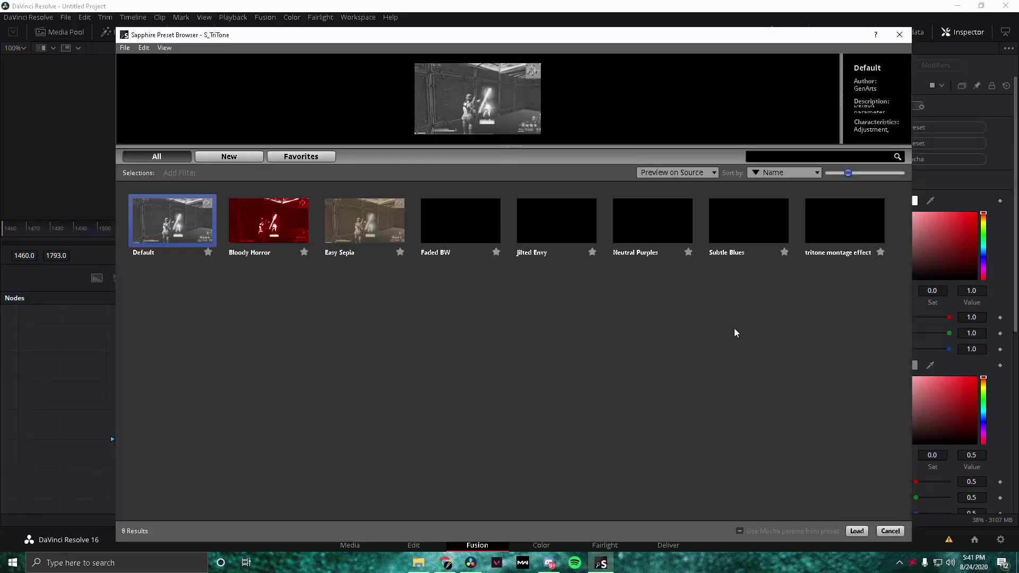
double_click(849, 226)
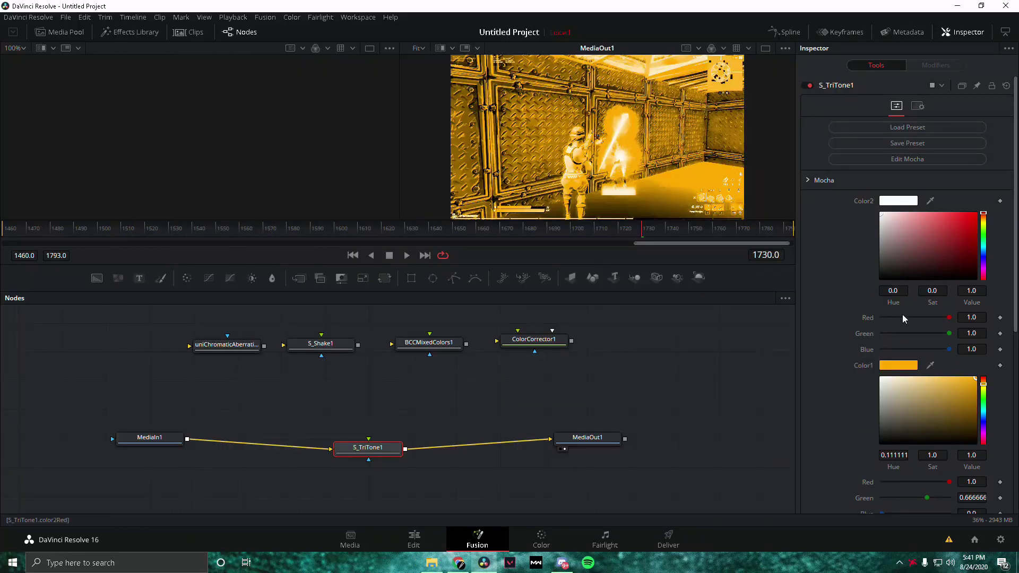
Set S_TriTone1's Mix With Source to 0.3 and keyframe it at frame 1730.
scroll(903, 313, down, 5)
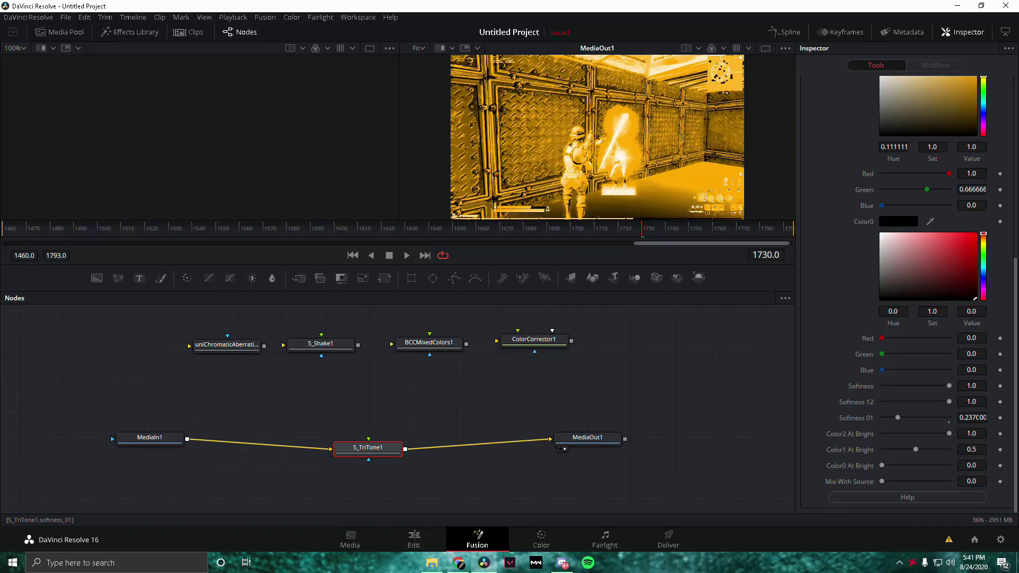
mouse_move(1015, 367)
mouse_down()
mouse_move(1012, 170)
mouse_move(1009, 383)
mouse_up()
drag(883, 480, 755, 489)
text(.3)
key(Return)
click(974, 481)
text(0.3)
key(Return)
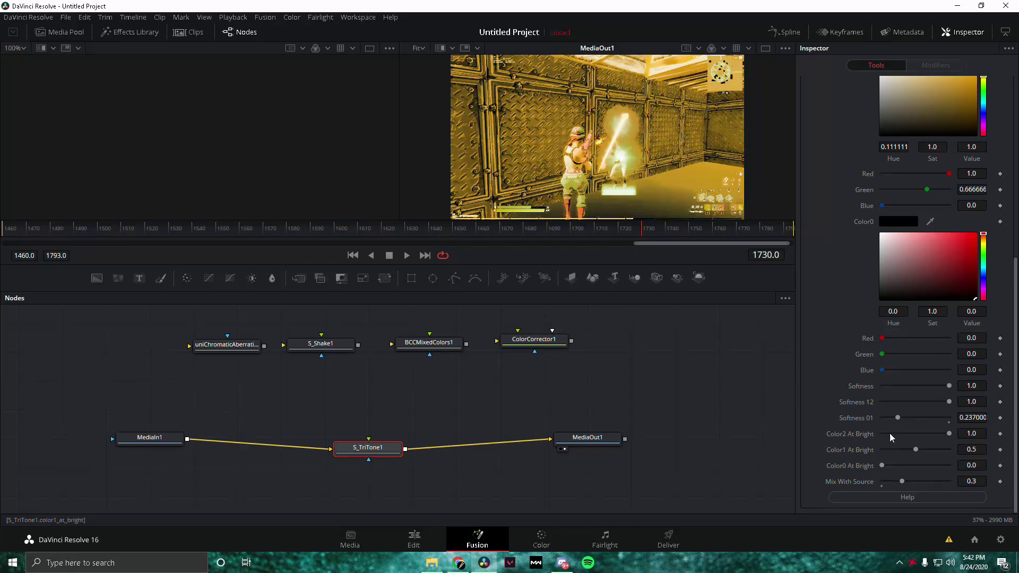
click(1000, 482)
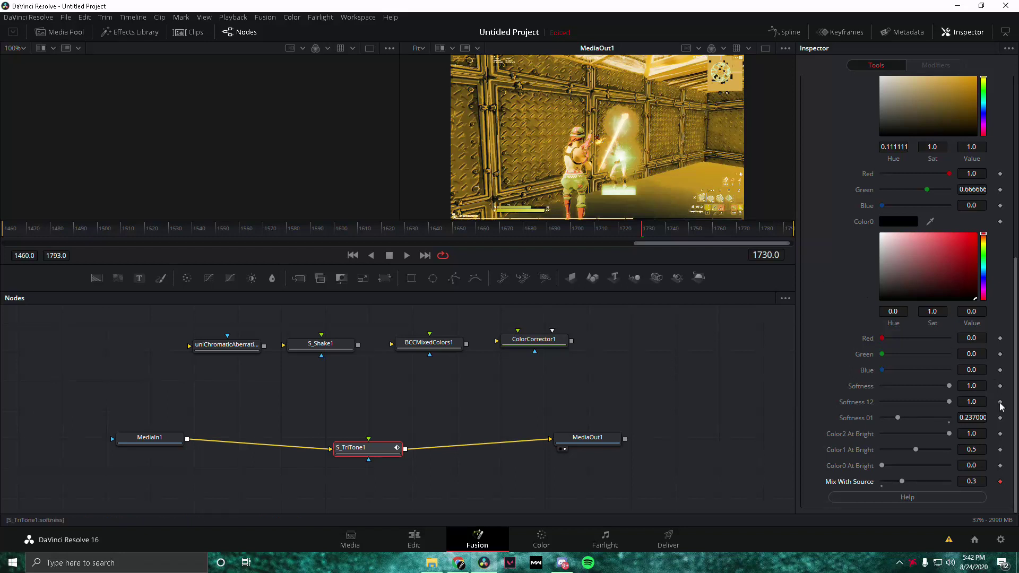
Keyframe S_TriTone1's Mix With Source at 1.0 on frame 1727 and return to the frame 1730 keyframe.
key(Left)
key(Left)
key(Left)
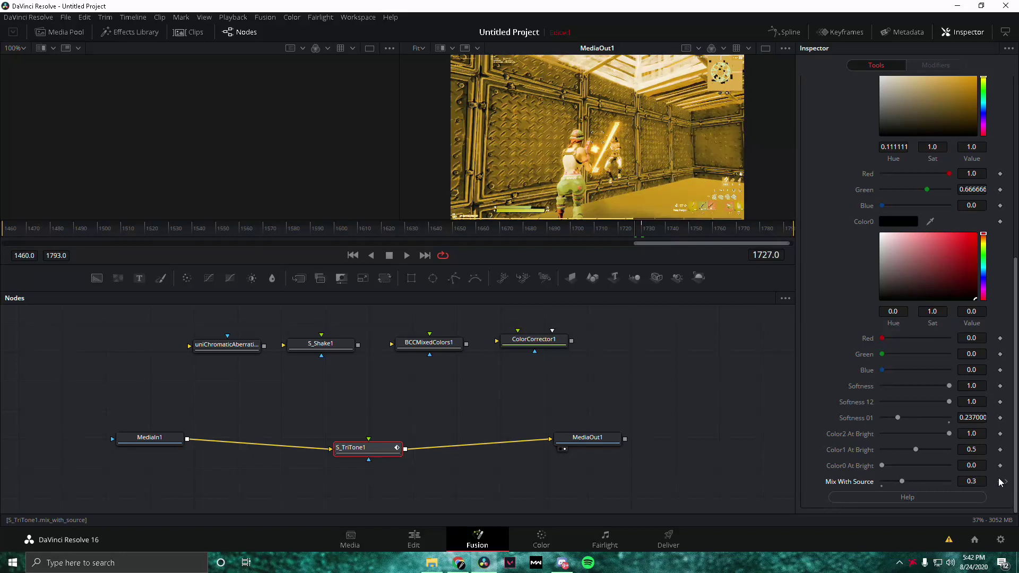
click(1000, 481)
drag(903, 481, 978, 481)
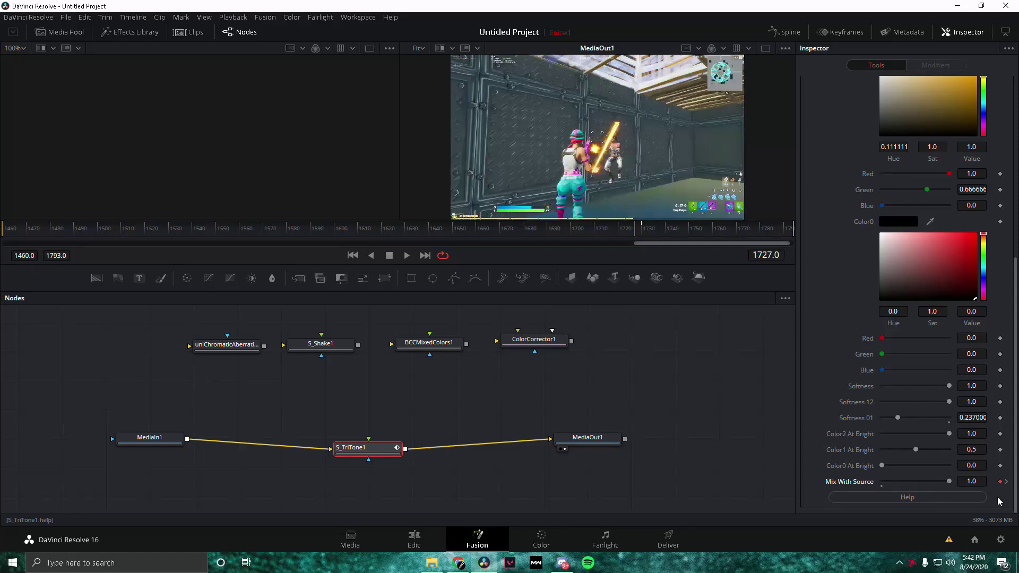
click(1008, 483)
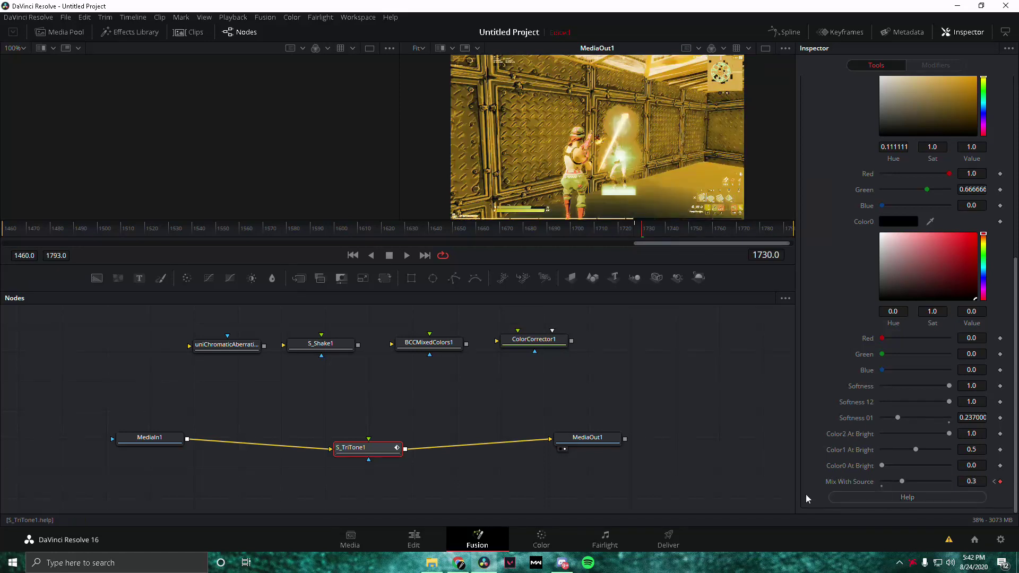
Advance to frame 1760 and keyframe S_TriTone1's Mix With Source at 1.0.
key(space)
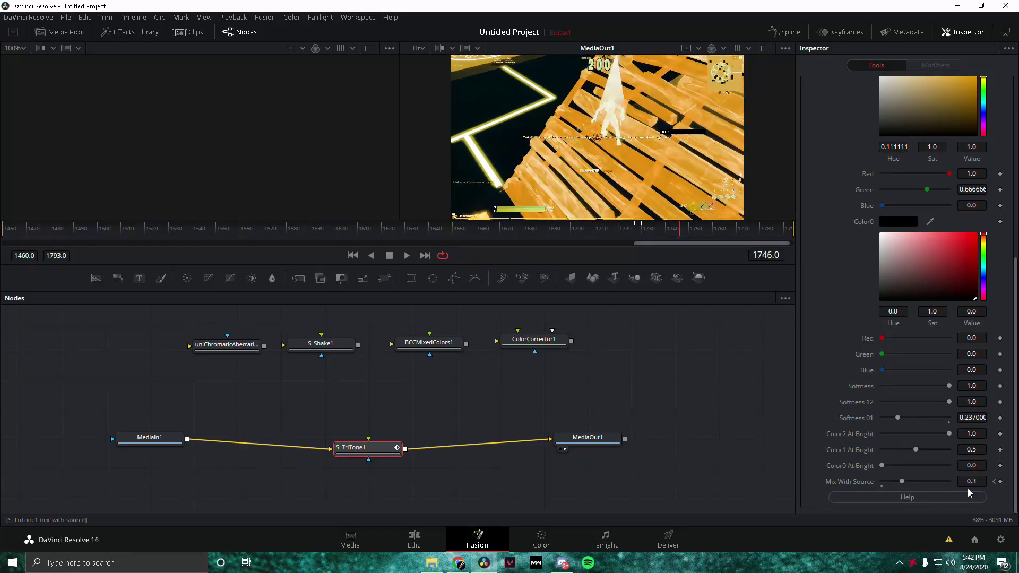
click(1001, 482)
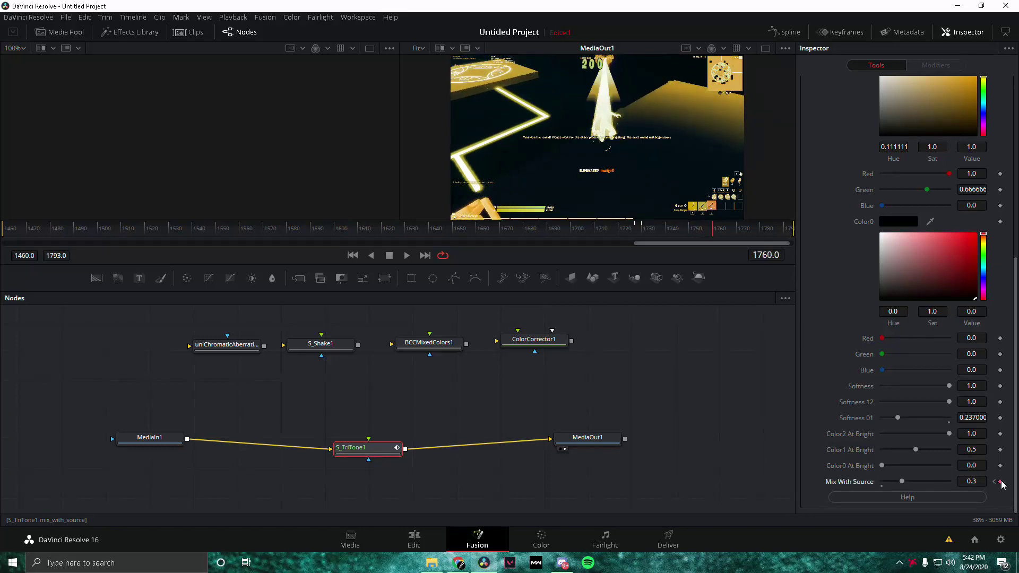
drag(899, 482, 950, 482)
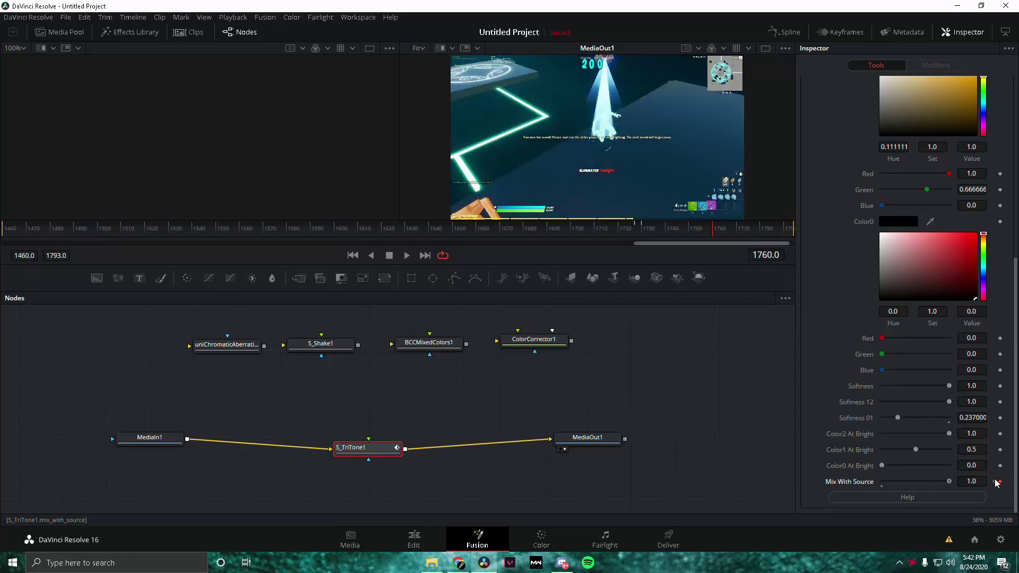
drag(366, 448, 371, 413)
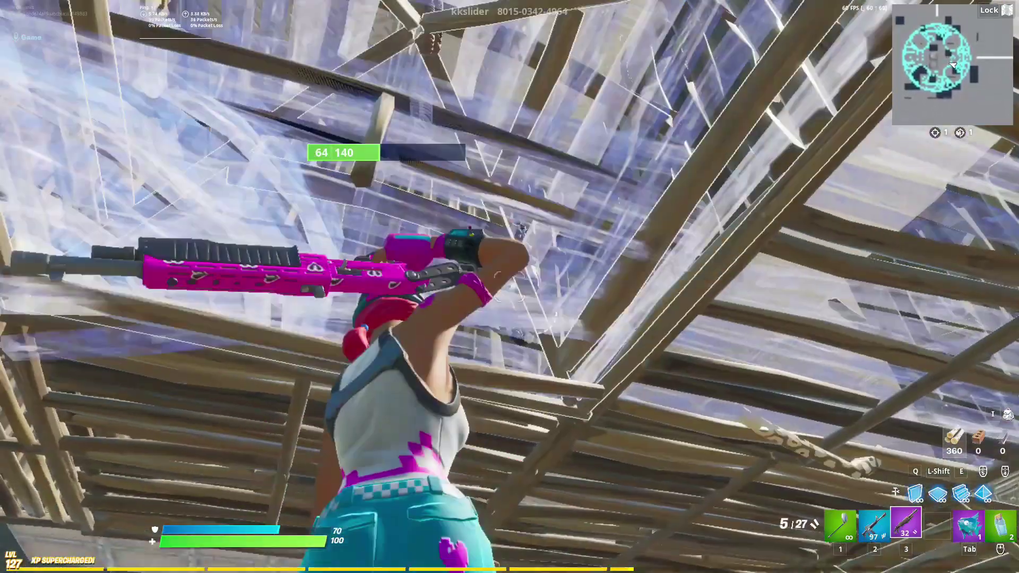
click(510, 287)
click(510, 286)
click(510, 287)
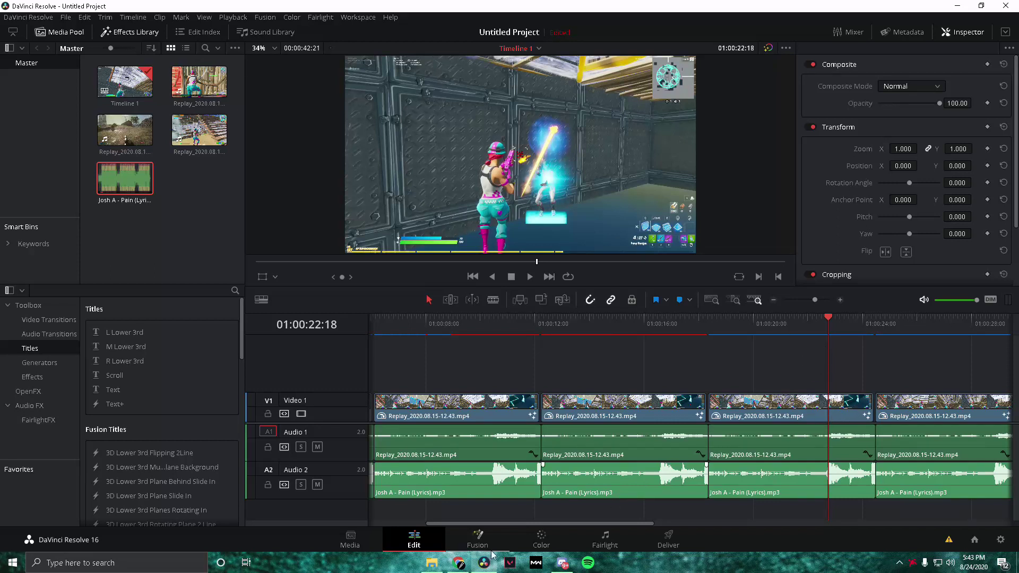
Open the clip at 01:00:22:18 in Fusion, insert ColorCorrector1 before MediaOut1 and keyframe its Hue at frame 1730.
click(476, 542)
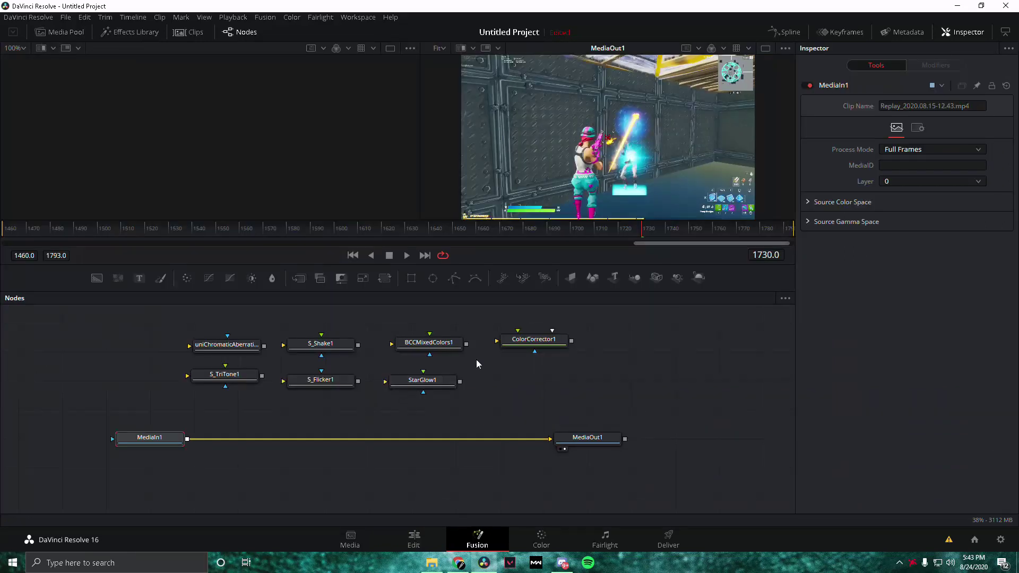
drag(534, 344, 373, 451)
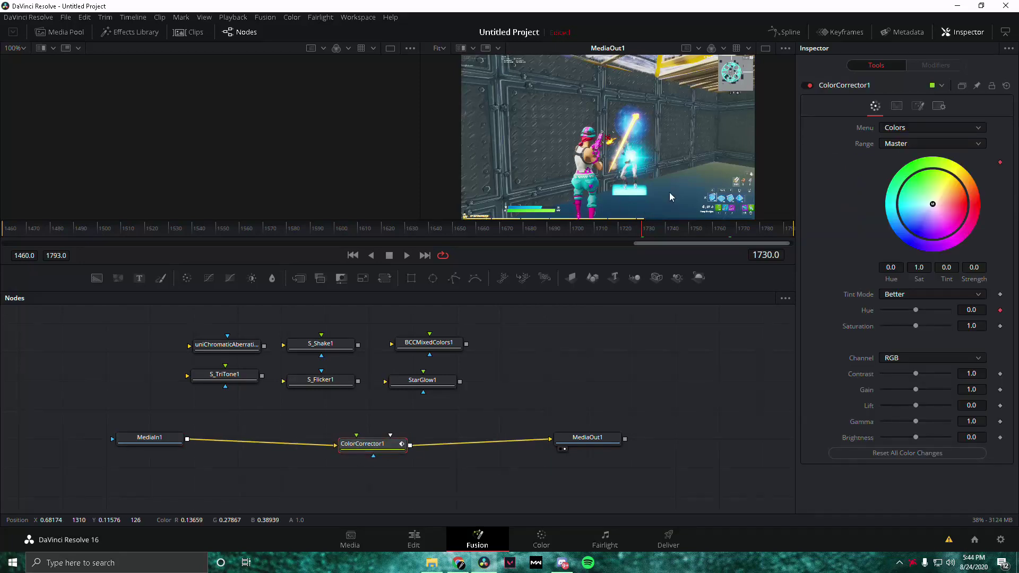
click(1000, 310)
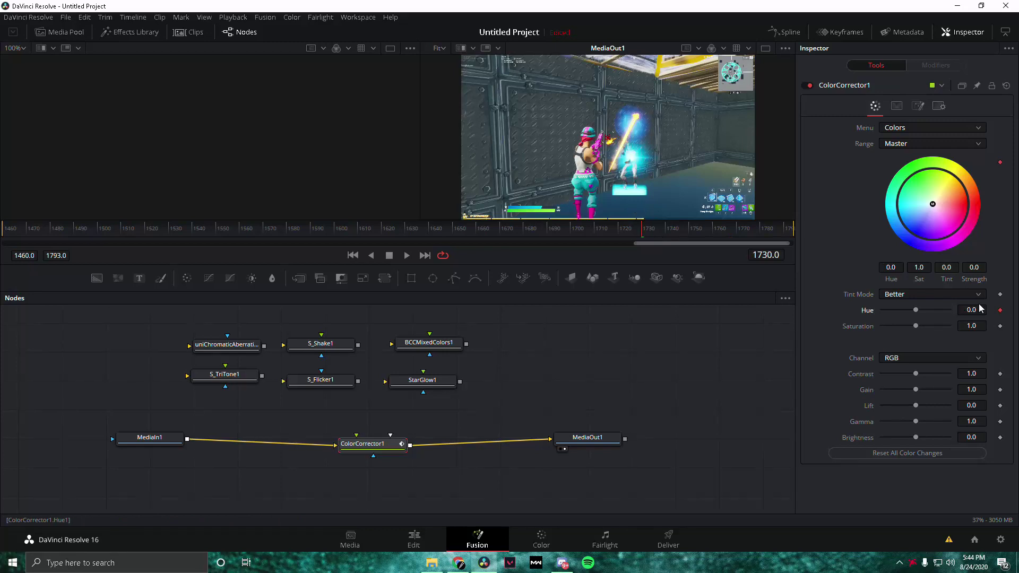
Keyframe ColorCorrector1's Hue at 1.0 on frame 1776 and play the result from frame 1722.
key(space)
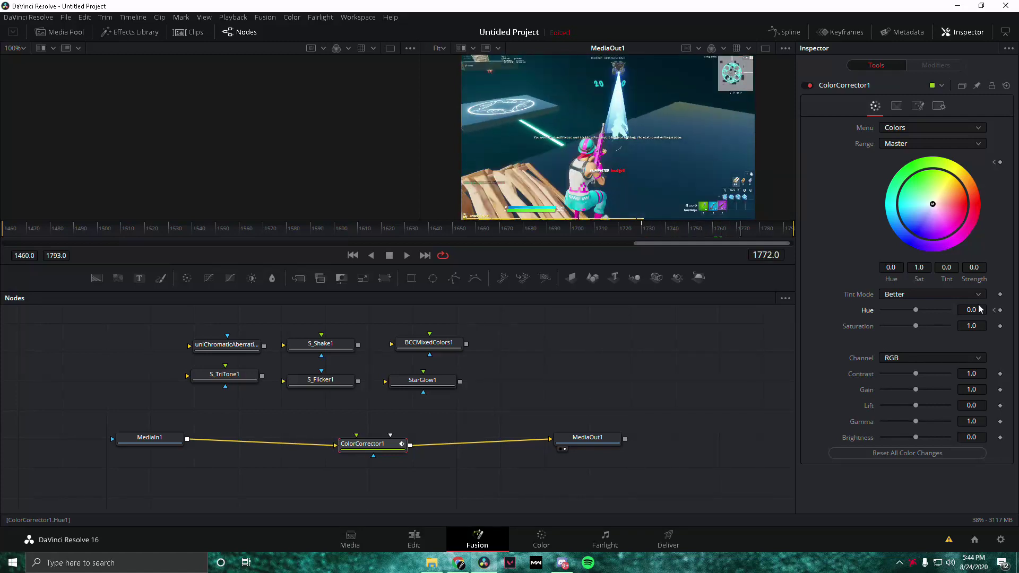
click(1001, 313)
drag(916, 310, 1005, 319)
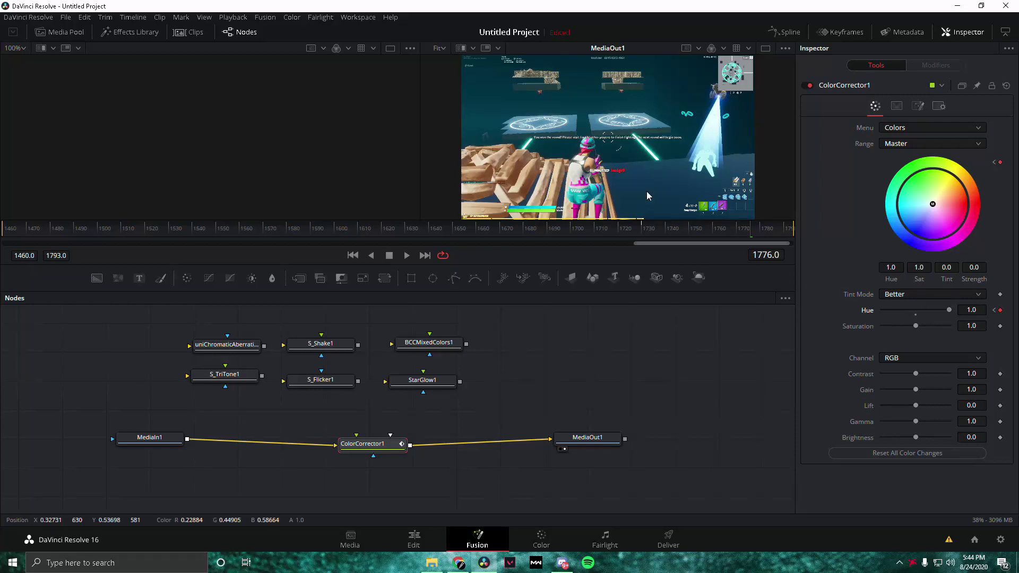
drag(662, 234, 626, 237)
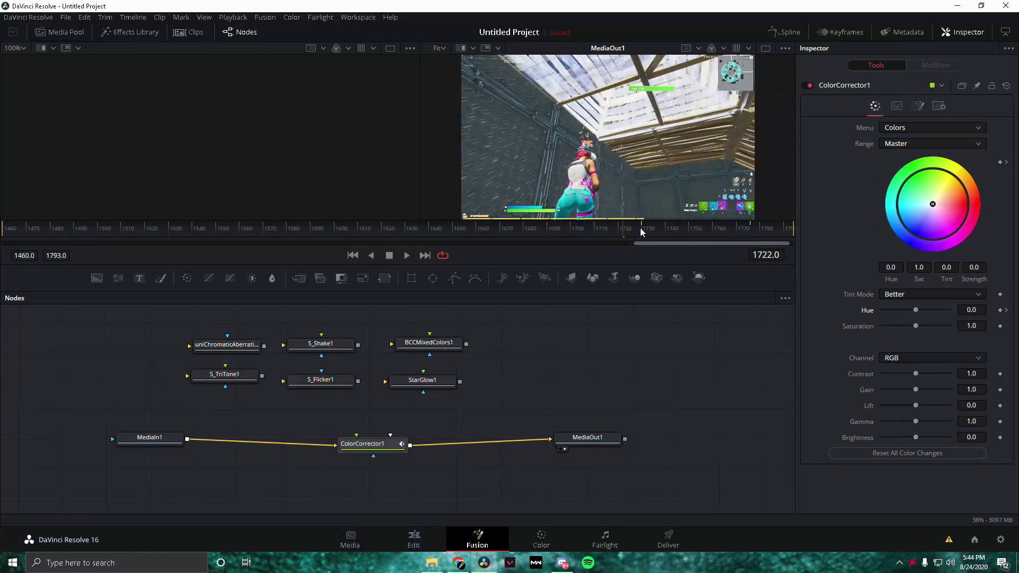
key(space)
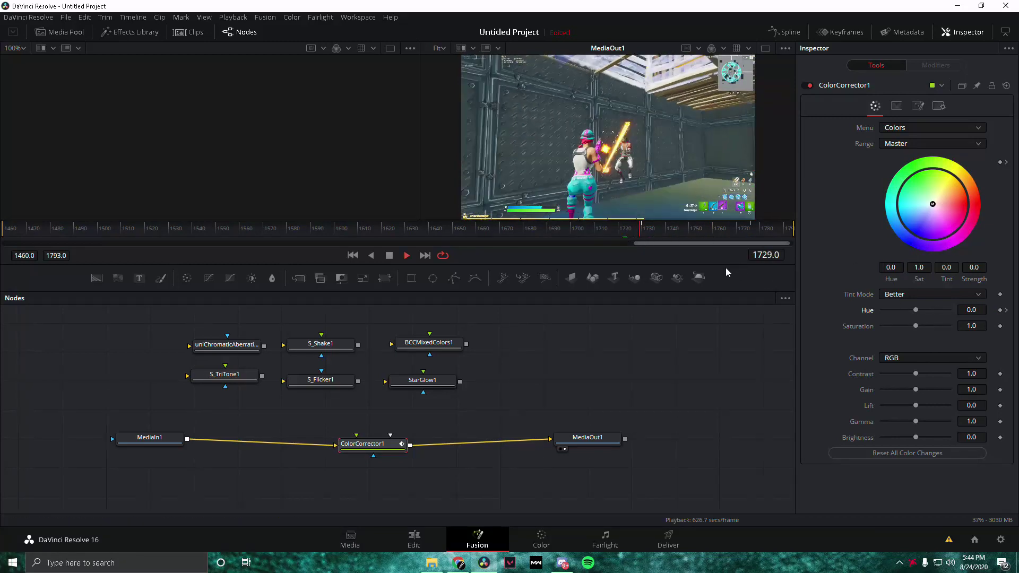
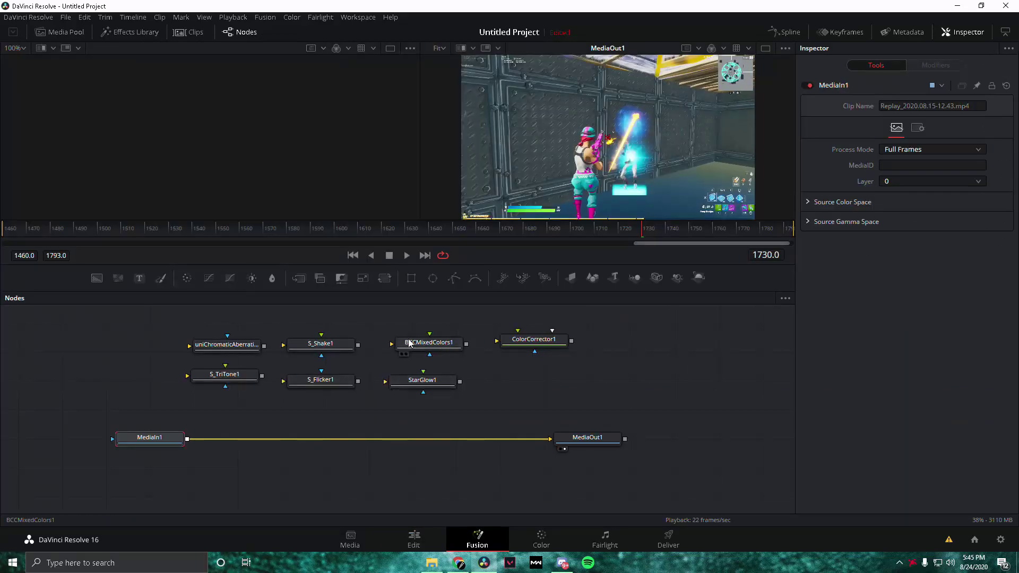
Insert BCCMixedColors1 between MediaIn1 and MediaOut1 and load its saved preset file from the Desktop.
drag(427, 344, 357, 448)
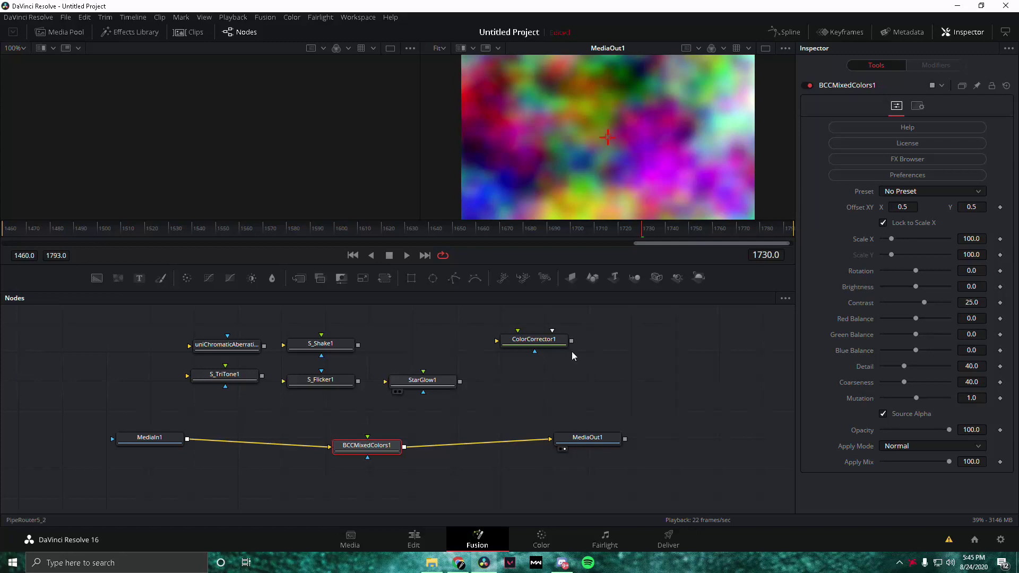
click(947, 192)
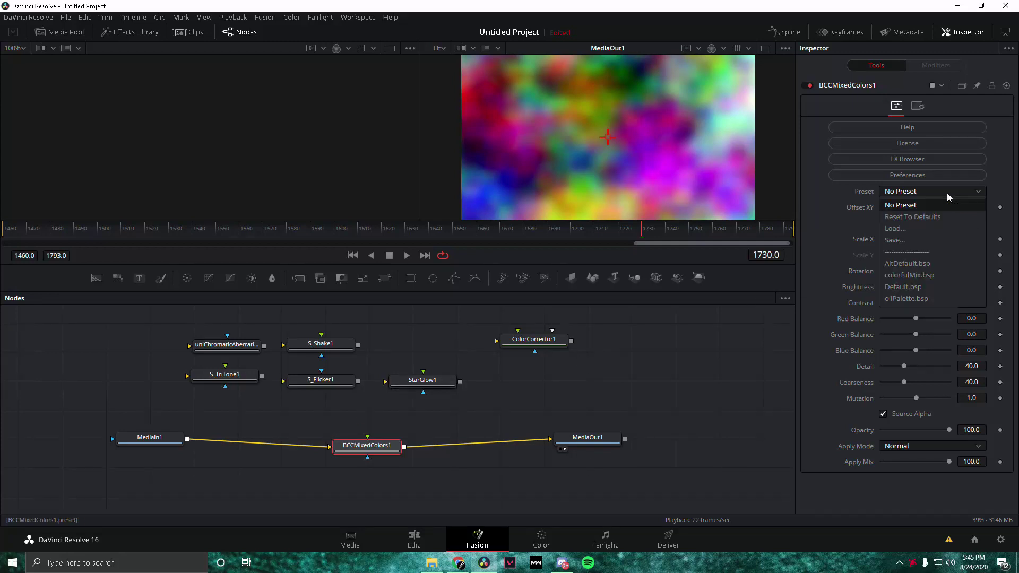
click(915, 230)
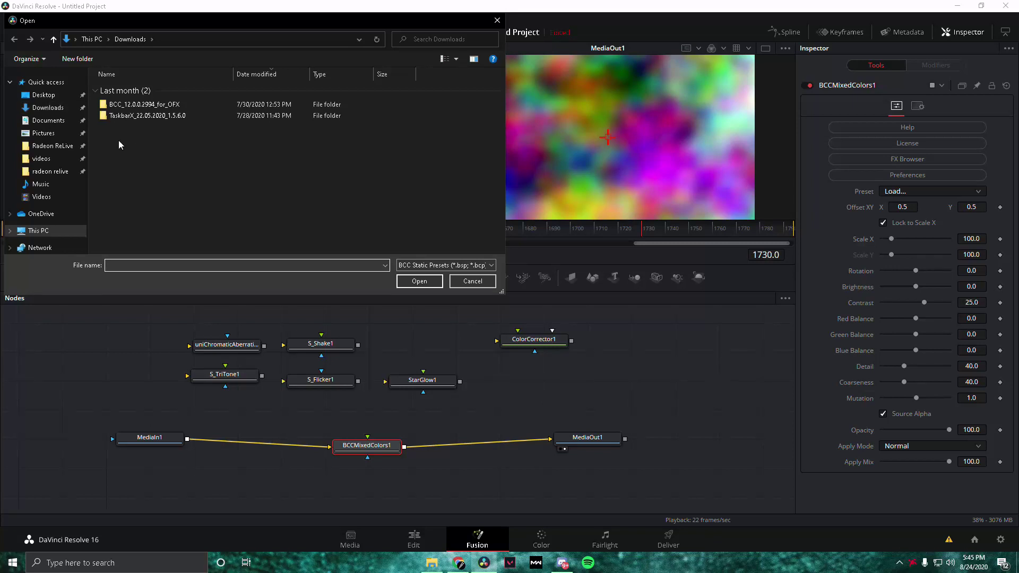
click(41, 96)
double_click(133, 104)
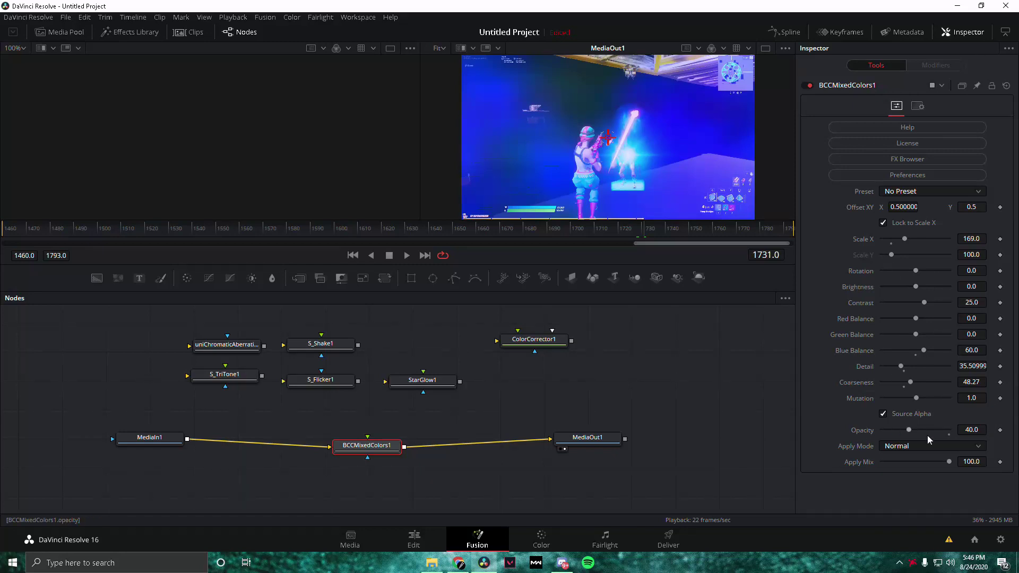
Keyframe BCCMixedColors1's Opacity at 40 on frame 1731 and at 0 on frame 1728.
click(1000, 431)
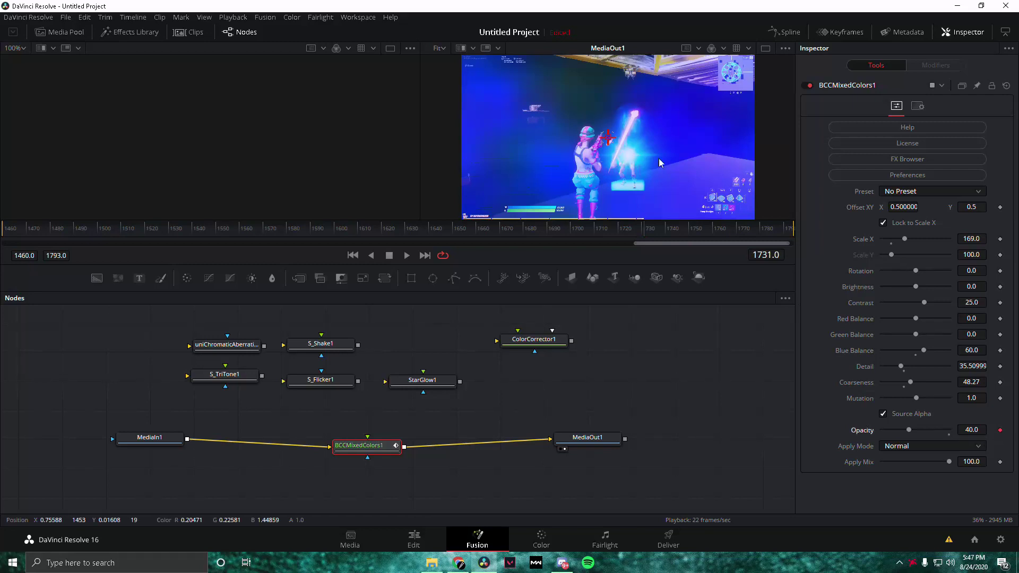
key(Left)
key(Left)
key(Left)
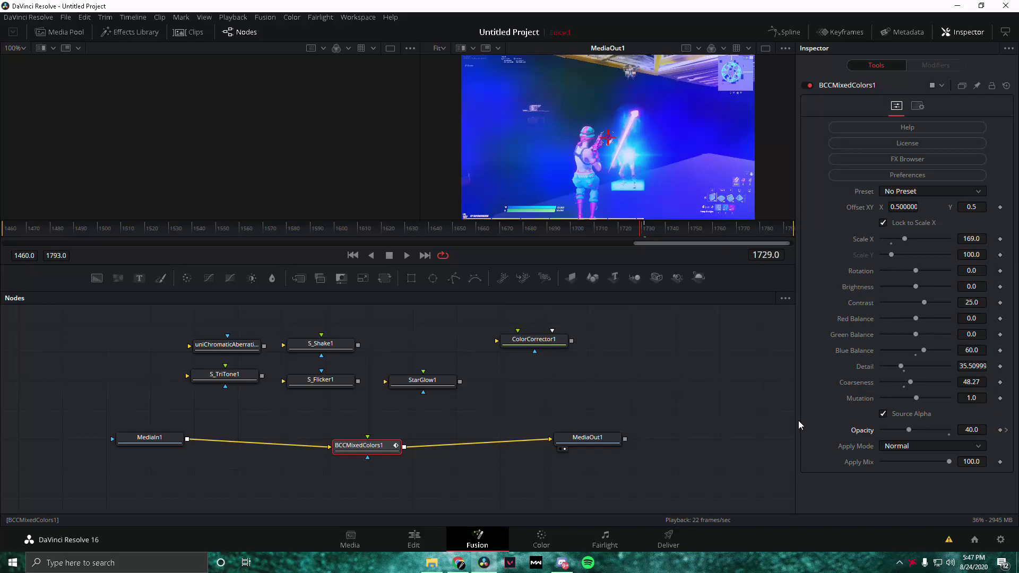
click(1001, 430)
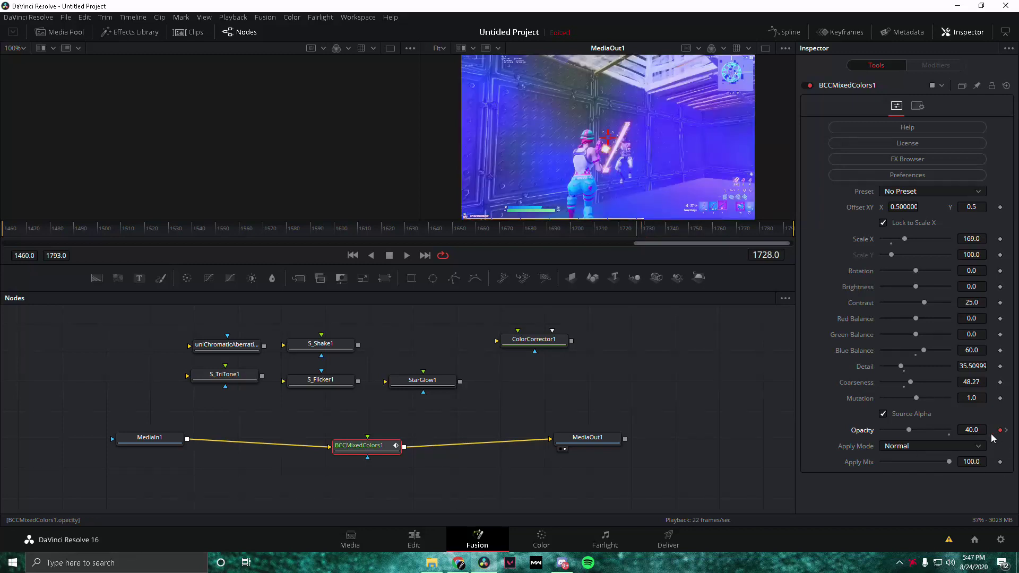
drag(908, 426, 810, 438)
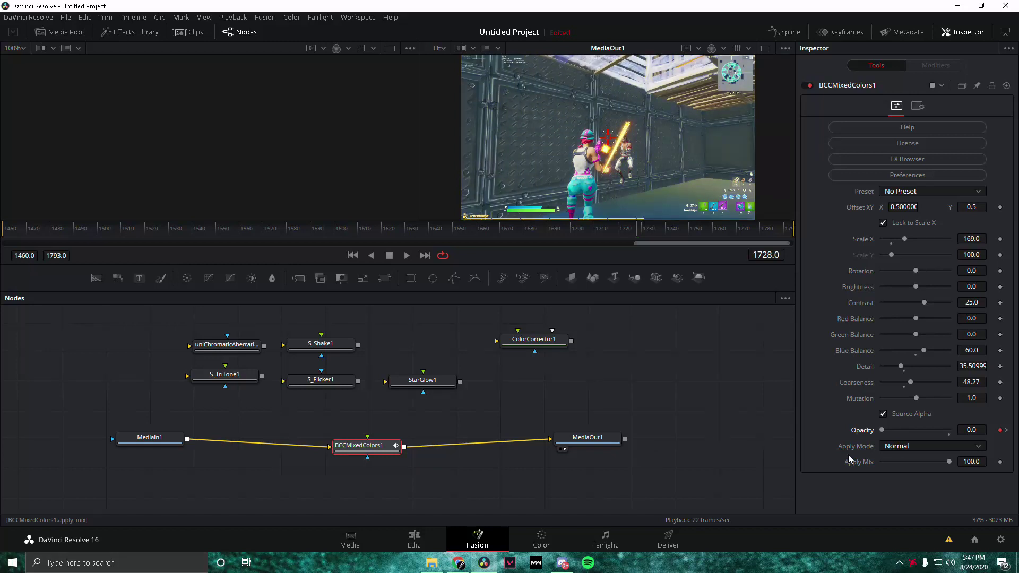
Advance to frame 1770, keyframe BCCMixedColors1's Opacity there and lower it to its minimum.
key(Right)
key(Right)
key(Right)
key(Right)
key(Right)
key(Right)
key(Right)
key(Right)
key(Right)
key(Right)
key(Right)
key(Right)
key(Right)
key(Right)
key(Right)
key(Right)
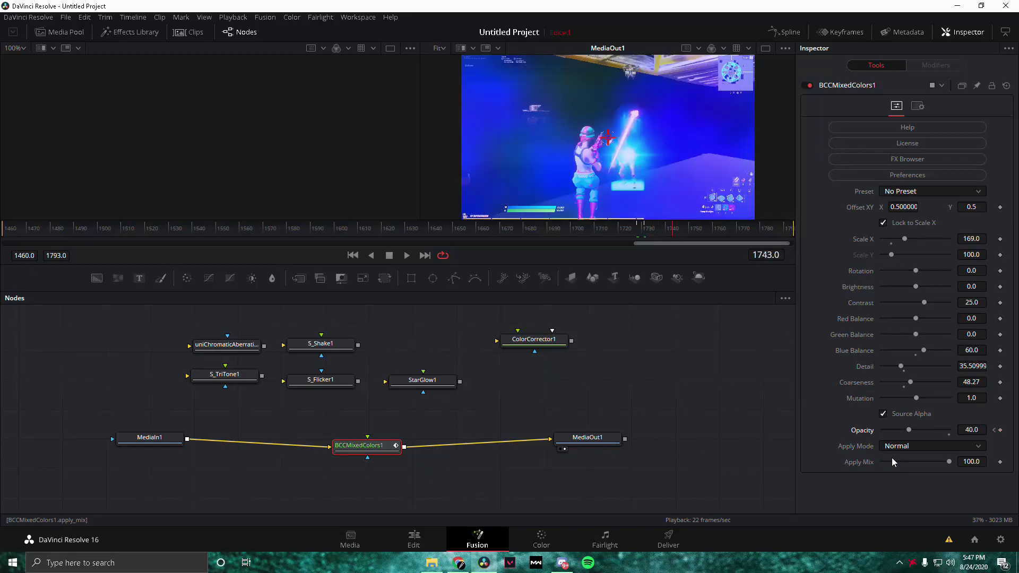
key(Right)
key(Right)
key(Right)
key(Right)
key(Right)
key(Right)
key(Right)
key(Right)
key(Right)
key(Right)
key(Right)
key(Right)
key(Right)
key(Right)
key(Right)
key(Right)
key(Right)
key(Right)
key(Right)
key(Right)
key(Right)
key(Right)
click(1000, 430)
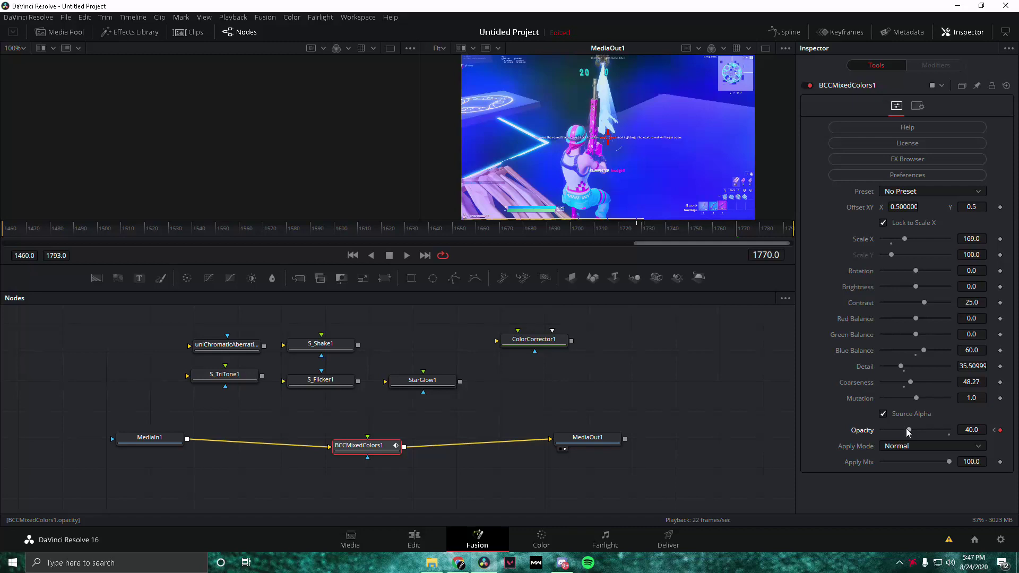
drag(906, 429, 826, 434)
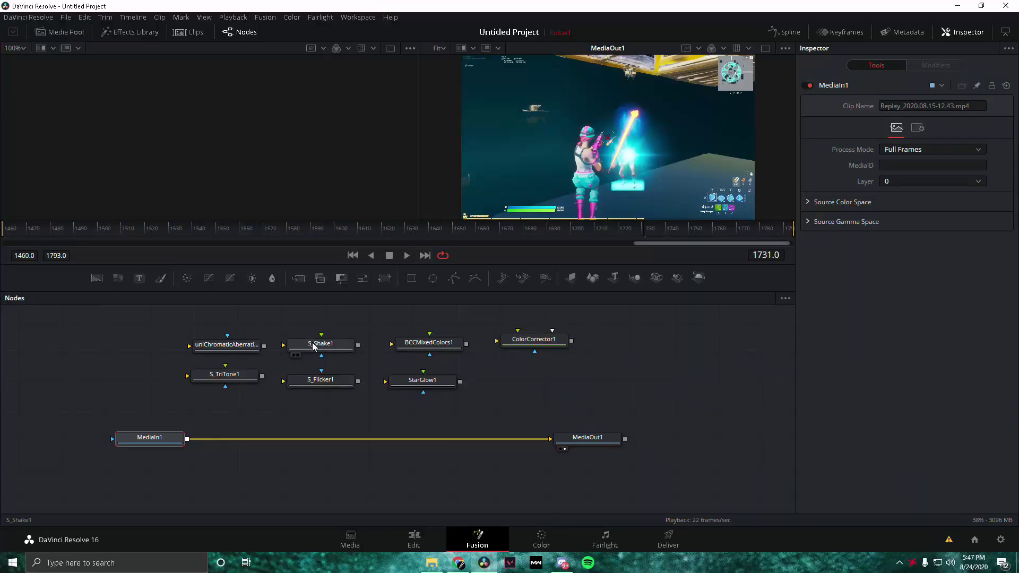
Insert S_Shake1 between MediaIn1 and MediaOut1 and load the "numby and clerke" preset into it.
drag(348, 331, 354, 443)
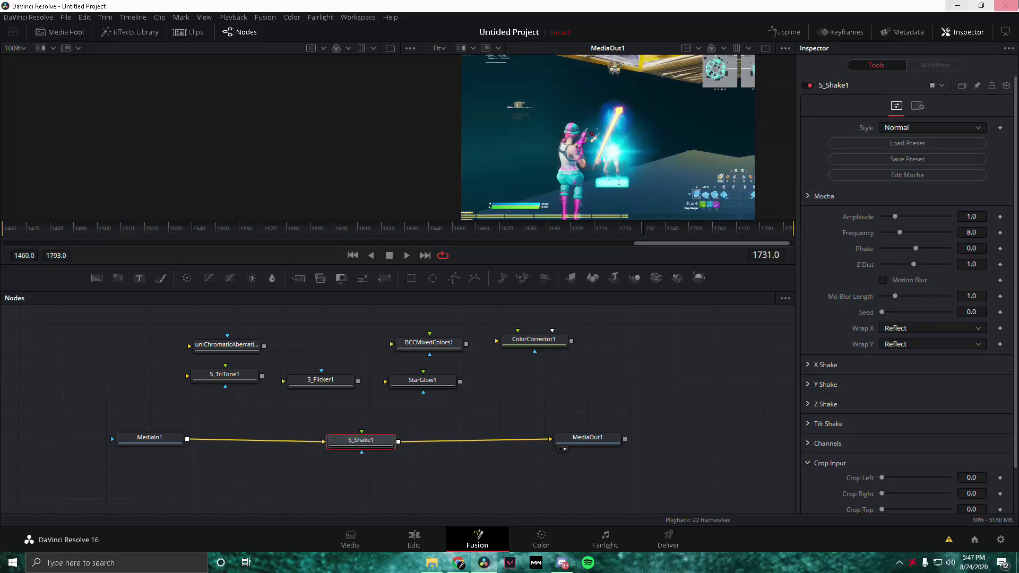
click(897, 148)
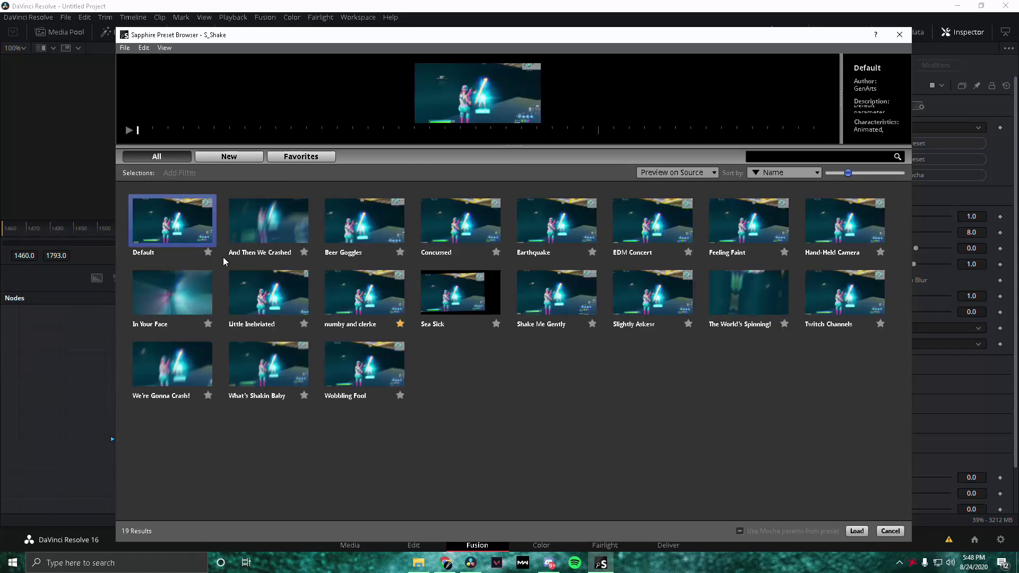
double_click(375, 286)
Examine S_Shake1's X, Y, Z and Tilt Shake settings together with its main amplitude and frequency parameters.
scroll(858, 254, down, 2)
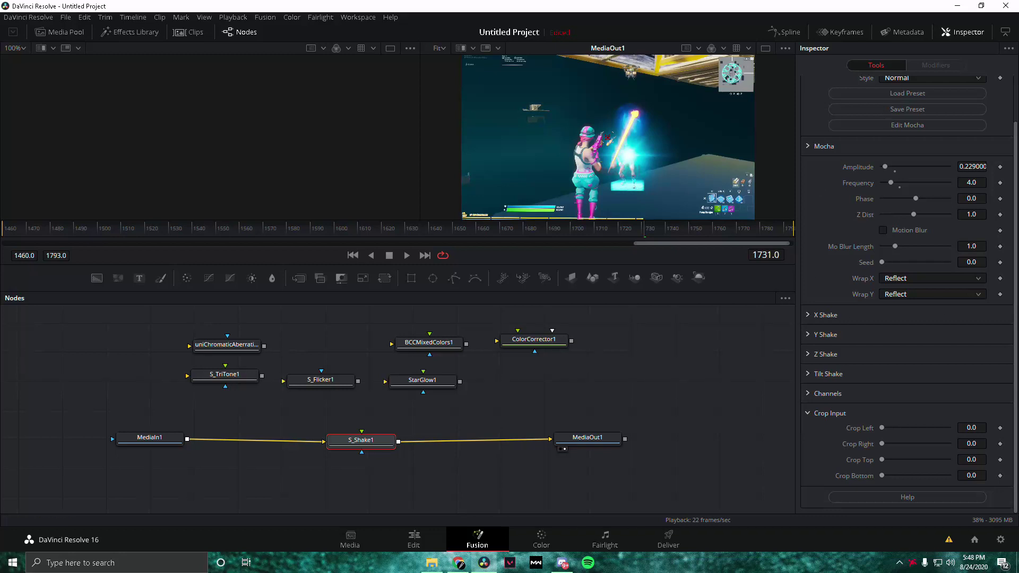
click(808, 315)
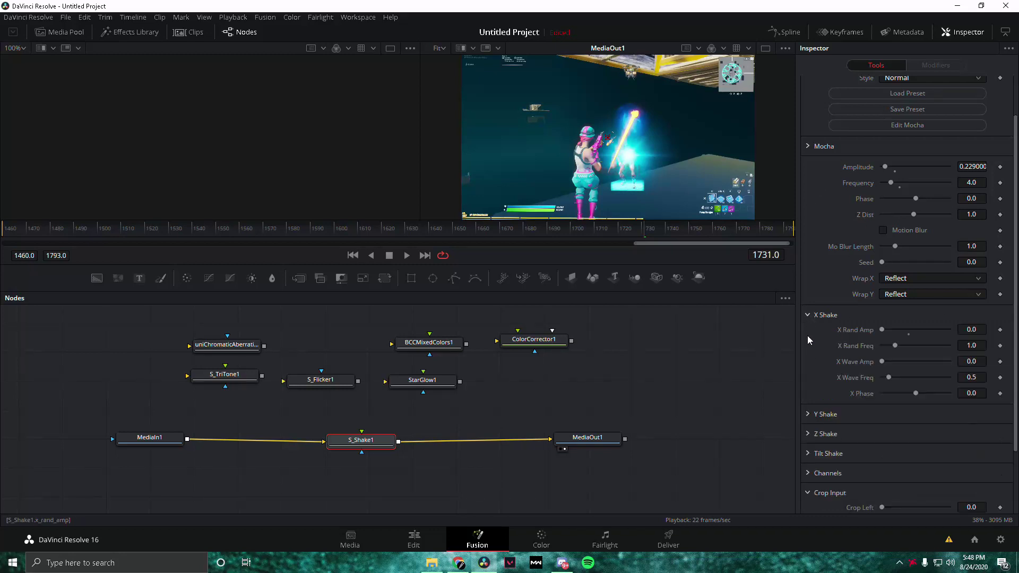
scroll(808, 356, down, 3)
click(808, 335)
scroll(805, 390, down, 3)
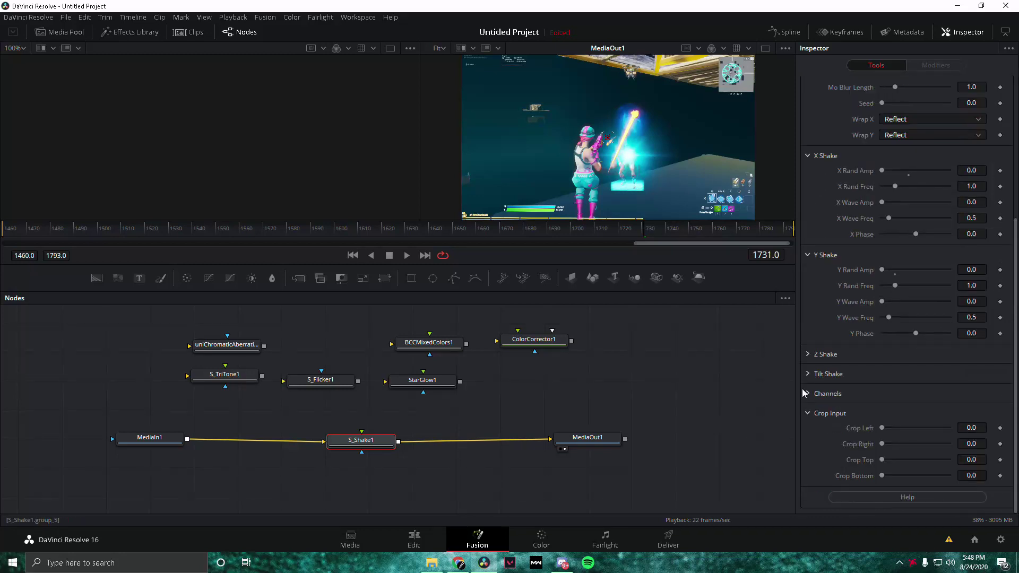
click(807, 354)
scroll(804, 393, down, 3)
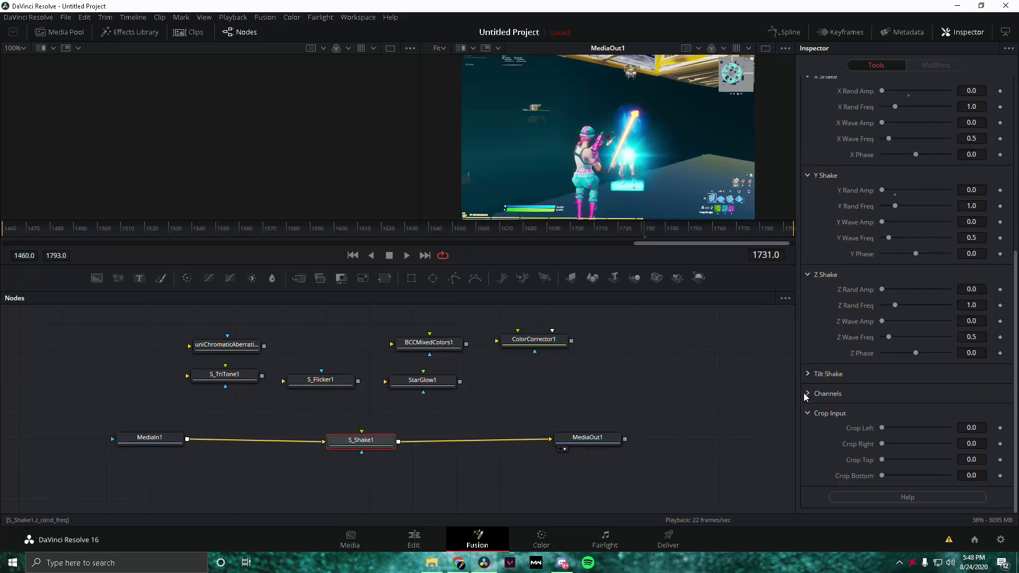
click(808, 374)
scroll(900, 398, down, 3)
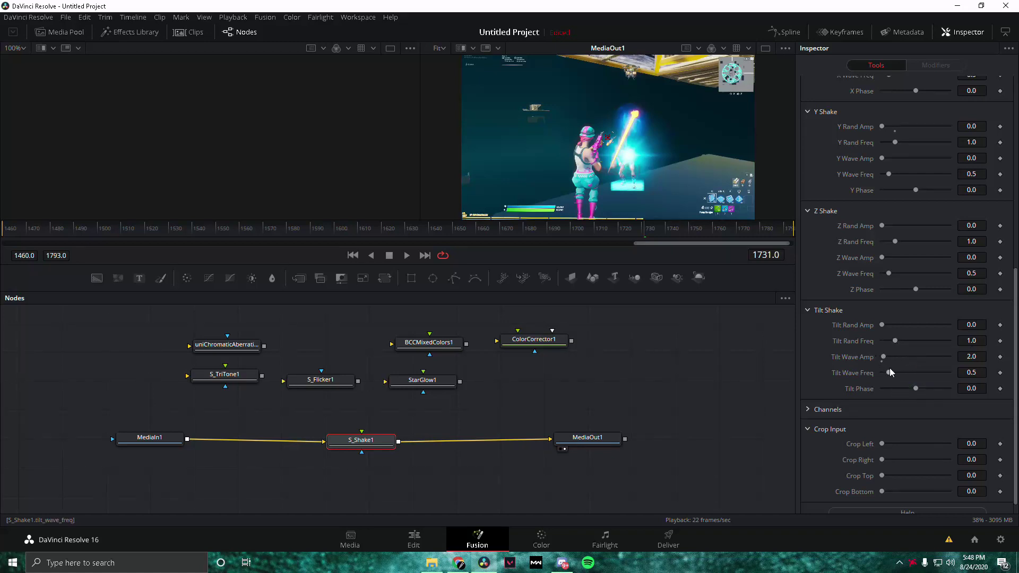
scroll(909, 349, up, 10)
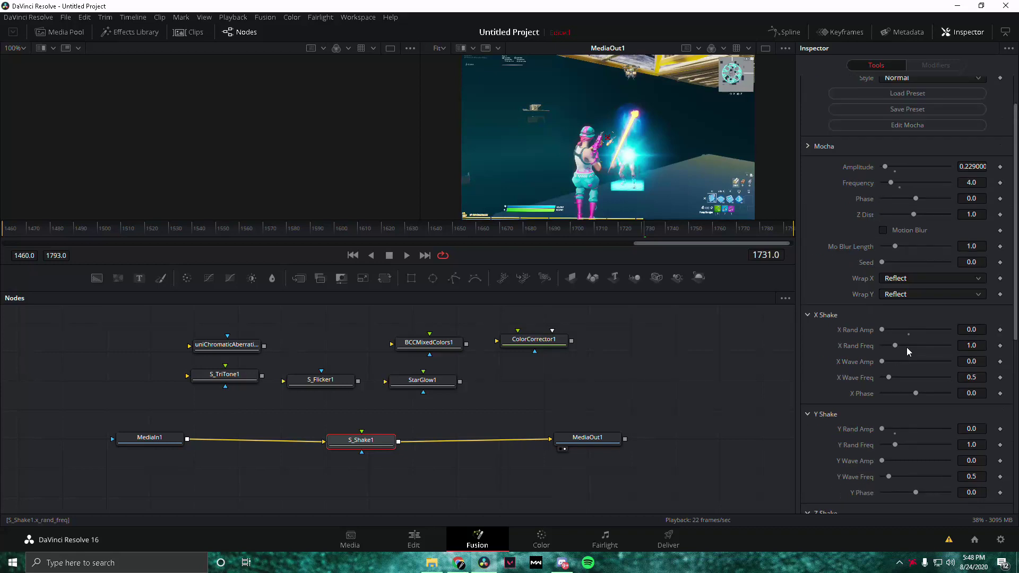
scroll(906, 346, down, 6)
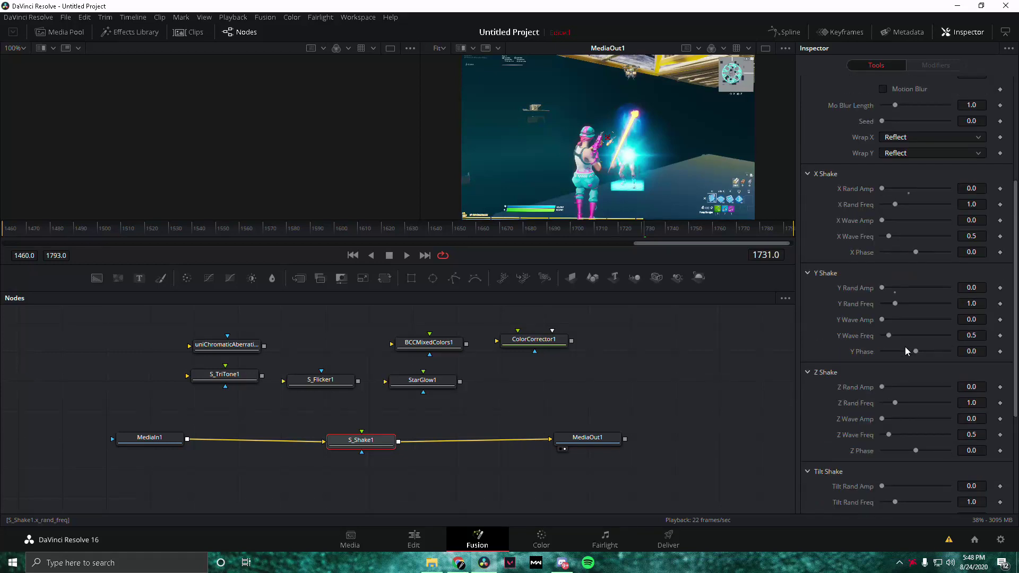
scroll(905, 338, down, 2)
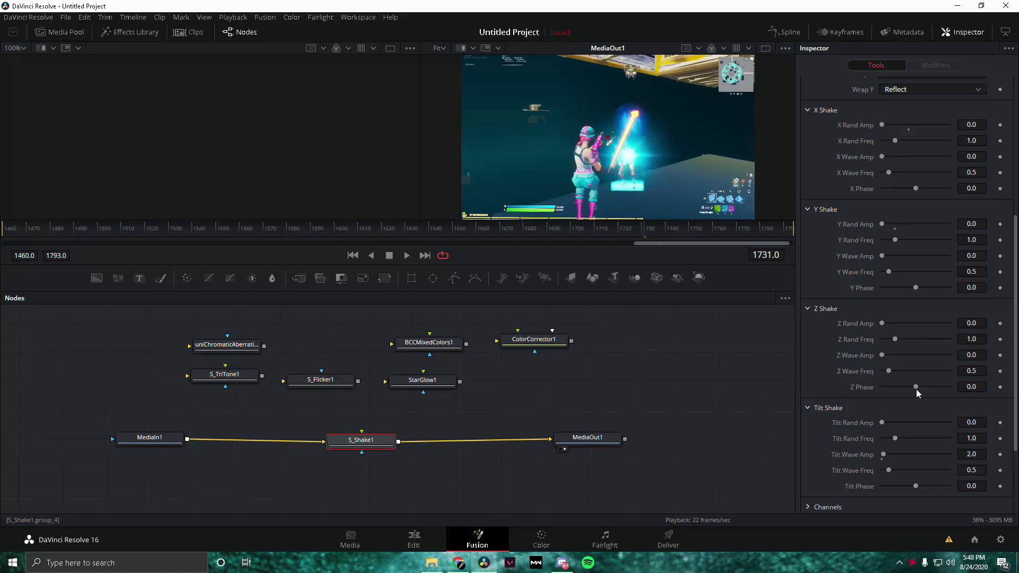
scroll(896, 371, up, 6)
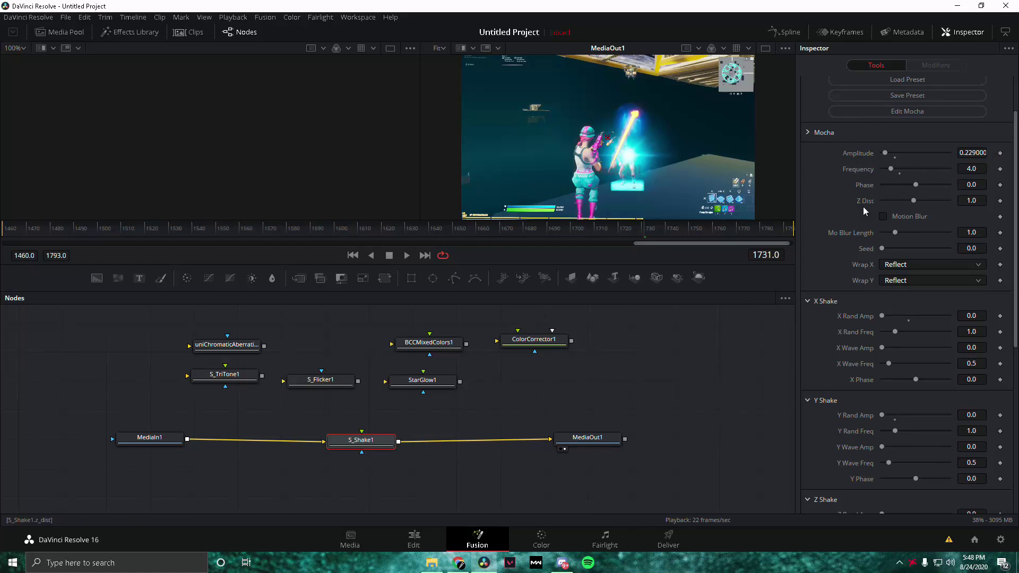
Keyframe S_Shake1's Amplitude on frames 1731, 1728 and 1763.
click(1000, 154)
key(Left)
key(Left)
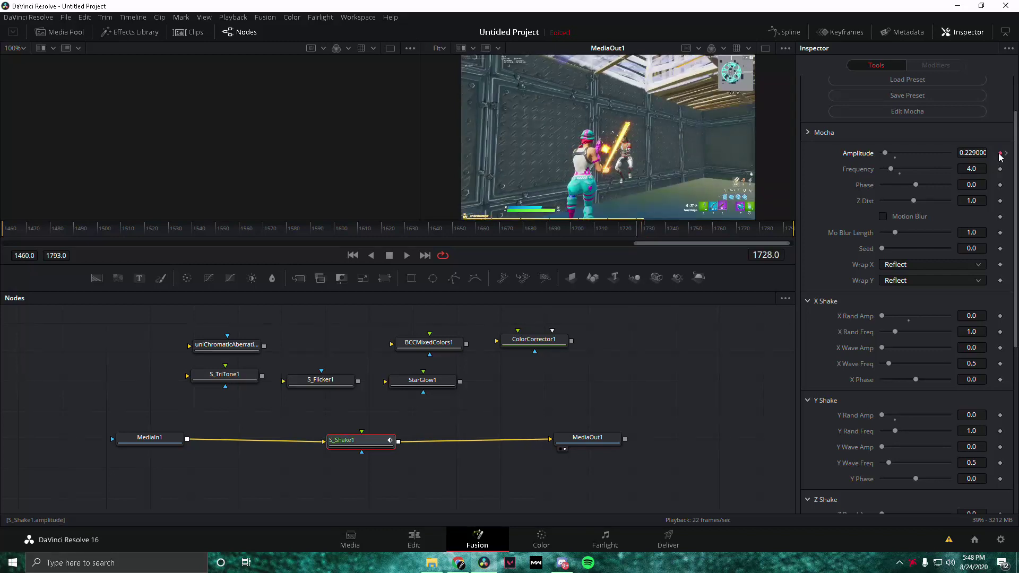
click(1000, 154)
key(space)
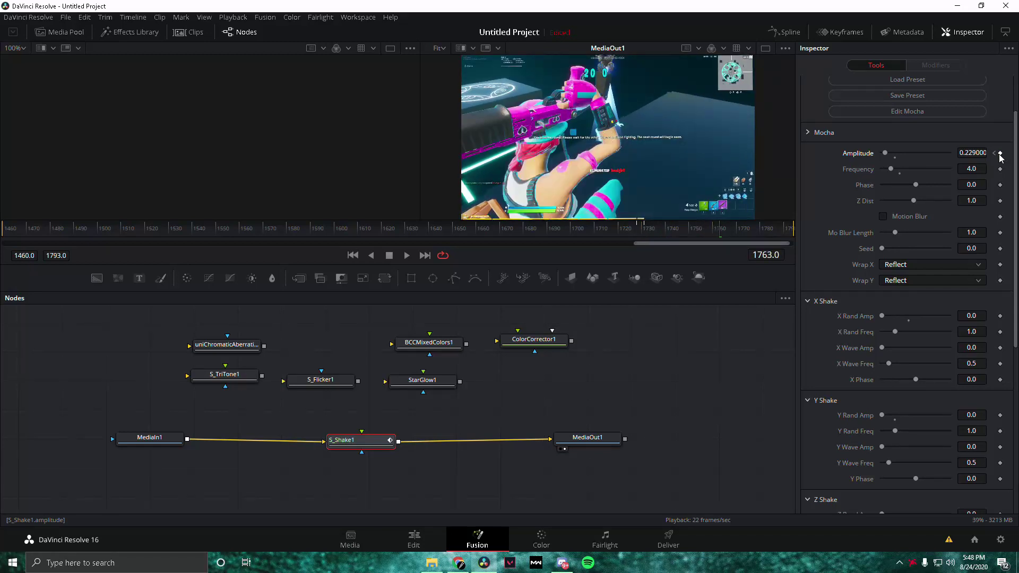
click(1000, 153)
Return to the Amplitude keyframe on frame 1731 and set S_Shake1's Amplitude there to .85.
click(995, 154)
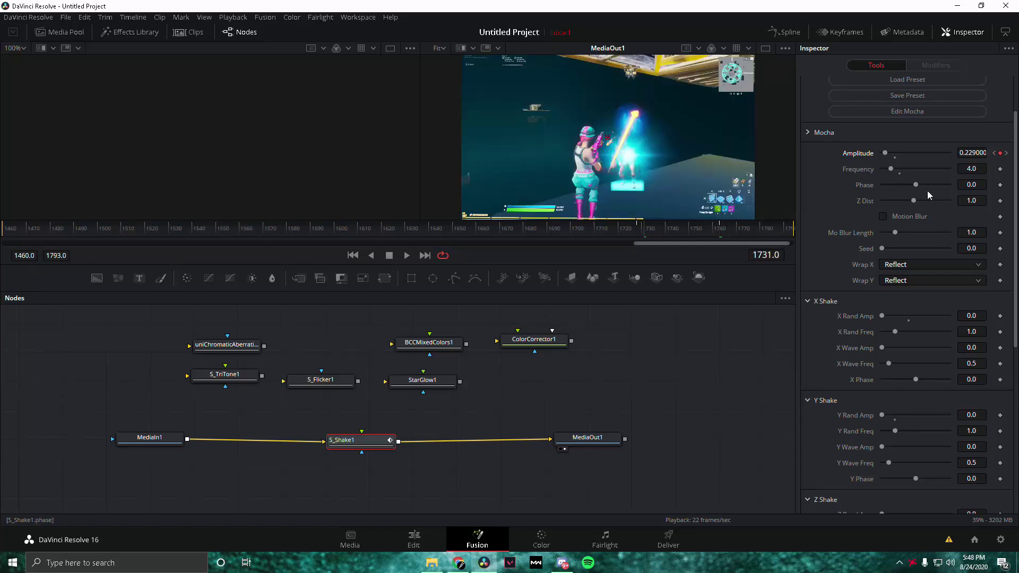
click(896, 157)
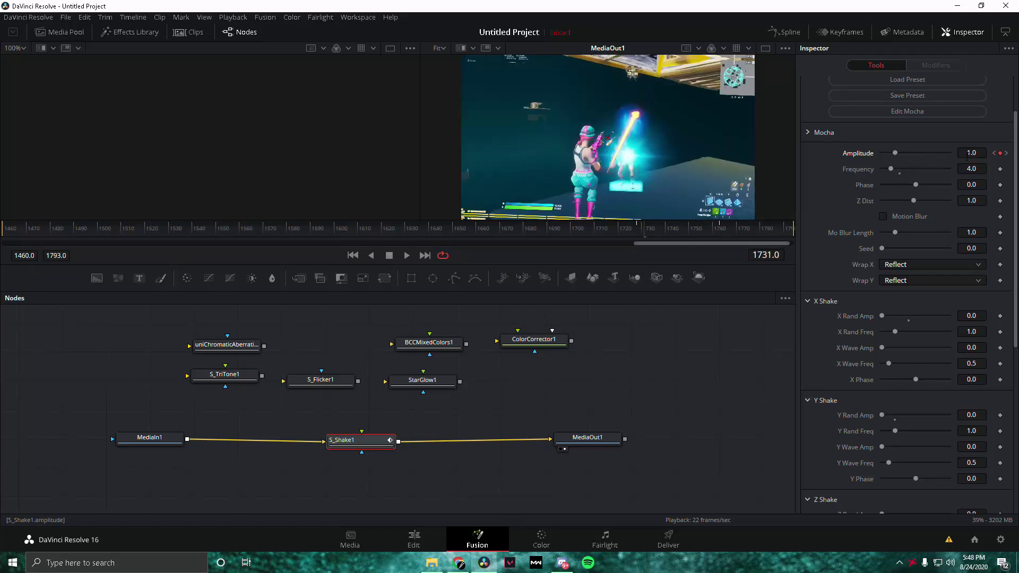
click(974, 153)
key(BackSpace)
text(.85)
key(Return)
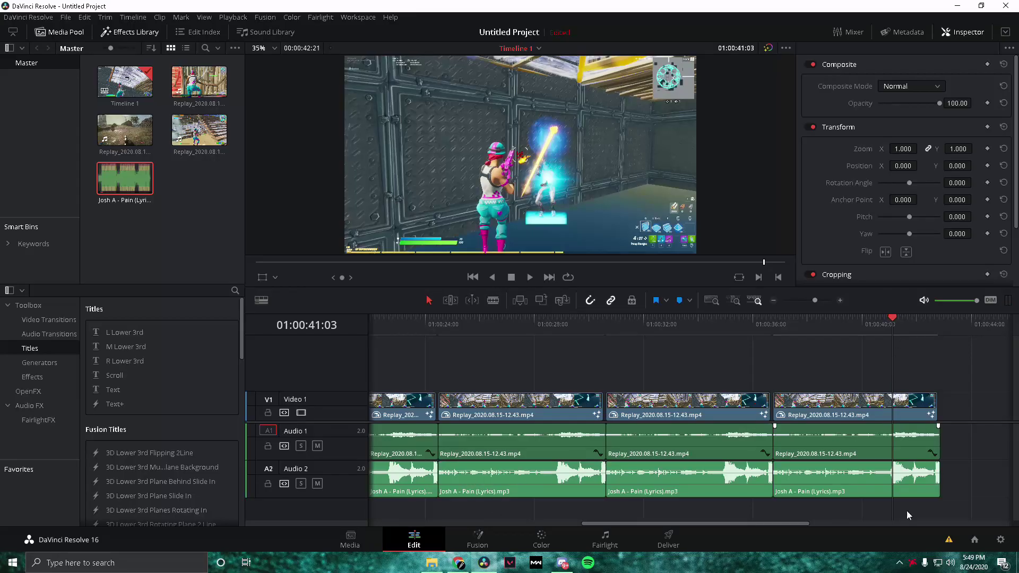
Open the last timeline clip in Fusion and insert uniChromaticAberration1 between MediaIn1 and MediaOut1.
click(478, 541)
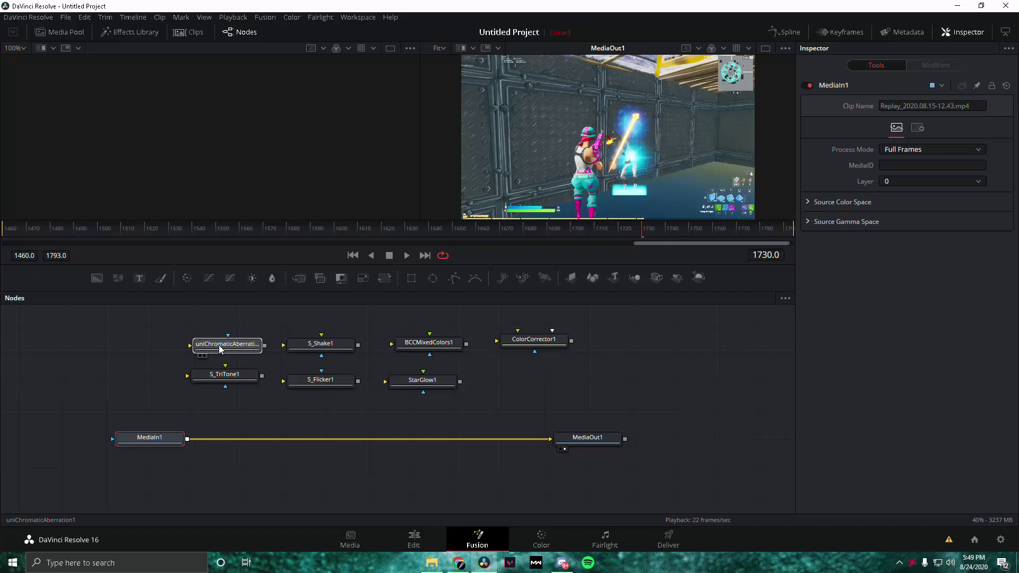
drag(218, 346, 373, 443)
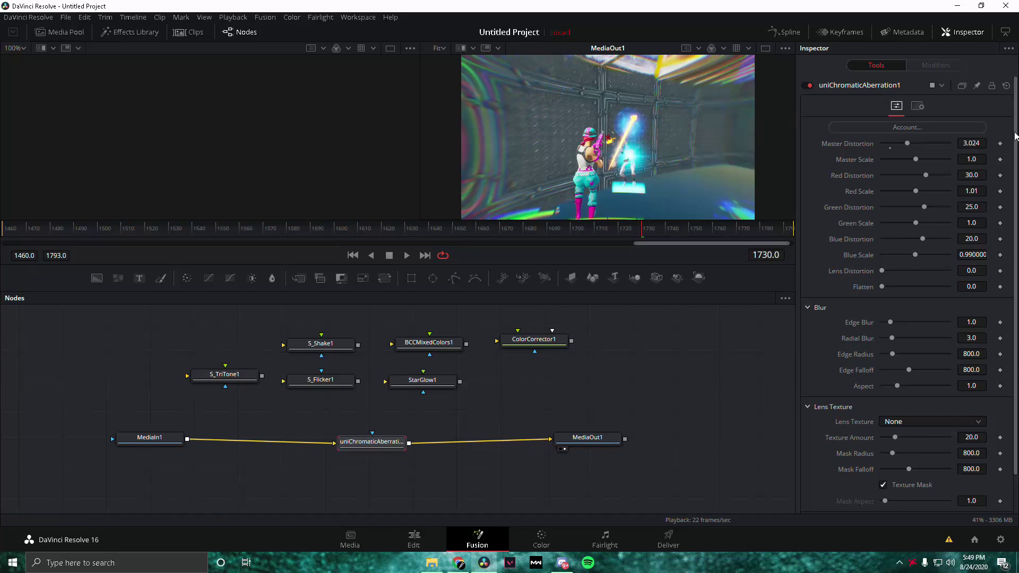
Keyframe uniChromaticAberration1's Master Distortion at 3.024 on frame 1730 and add another keyframe on frame 1727.
click(1001, 144)
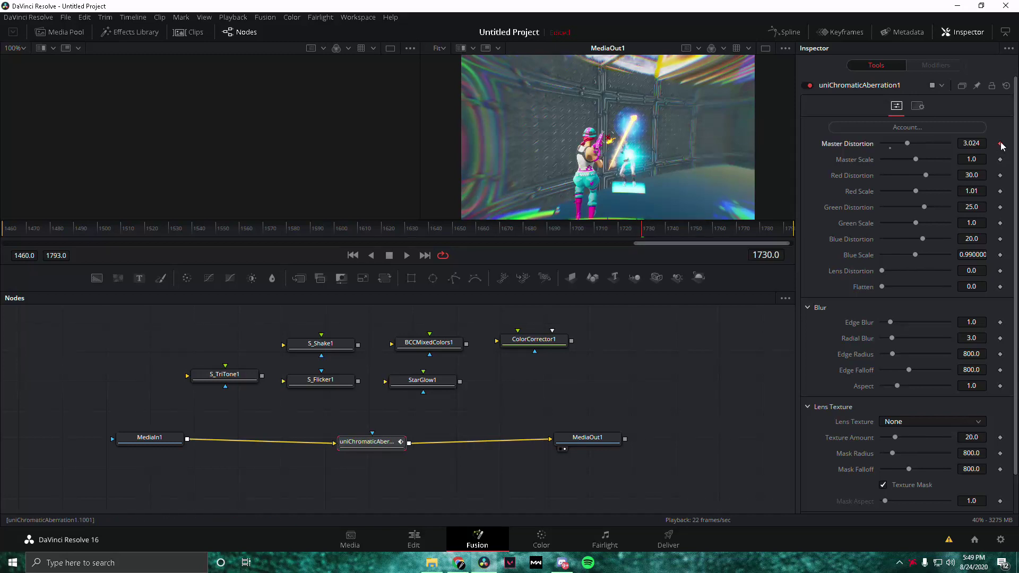
key(Left)
key(Left)
key(Left)
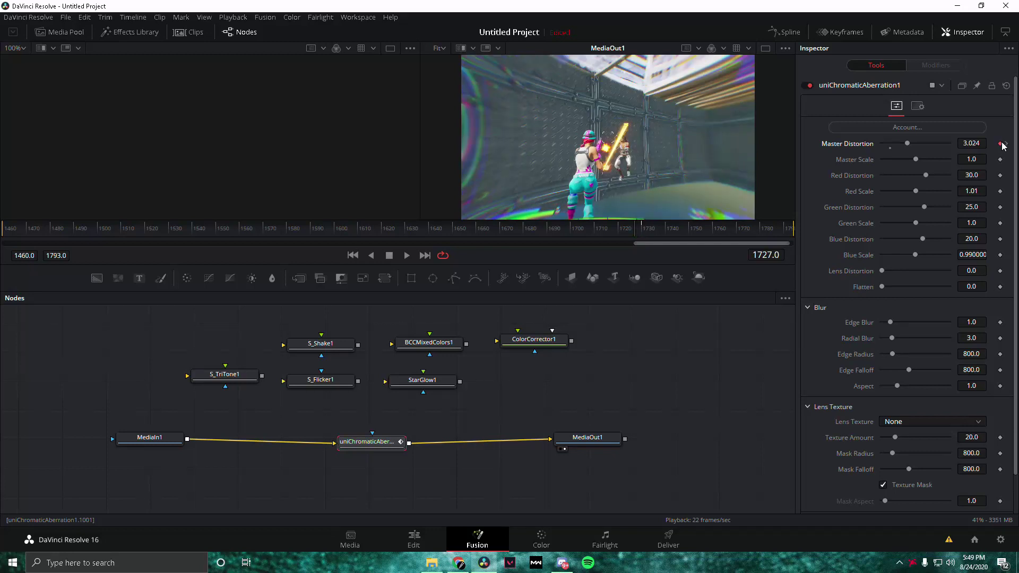
Advance to frame 1759 and keyframe uniChromaticAberration1's Master Distortion there at 0.
key(Right)
key(Right)
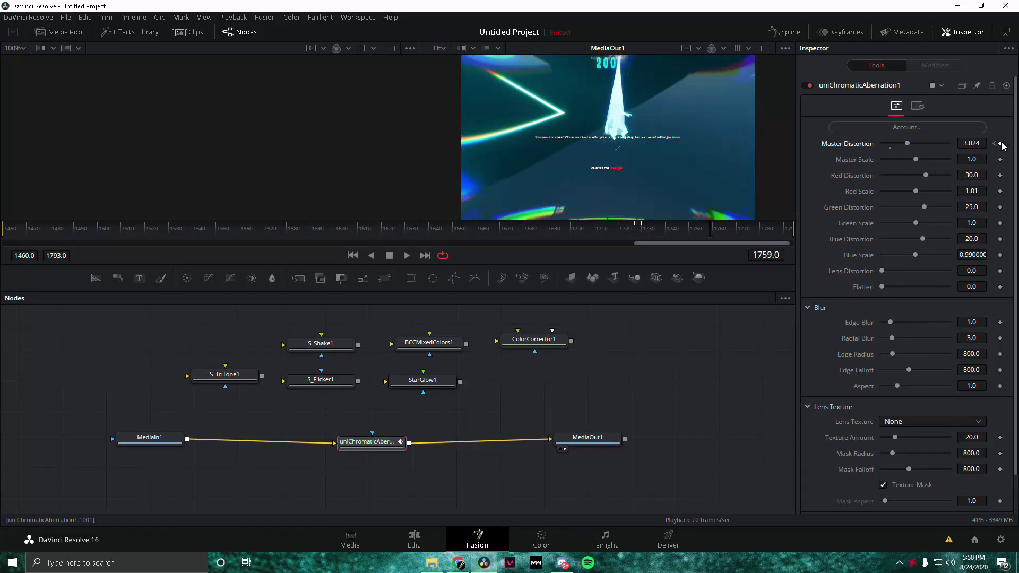
click(1000, 144)
drag(908, 143, 817, 145)
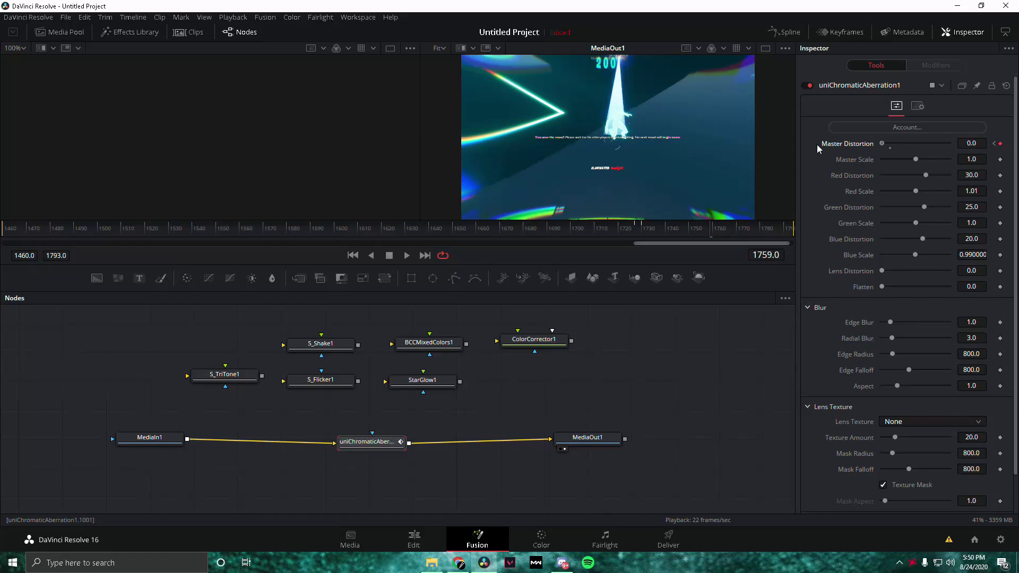
Go back to the first Master Distortion keyframe on frame 1727 and set its value to 0.
click(994, 143)
click(995, 144)
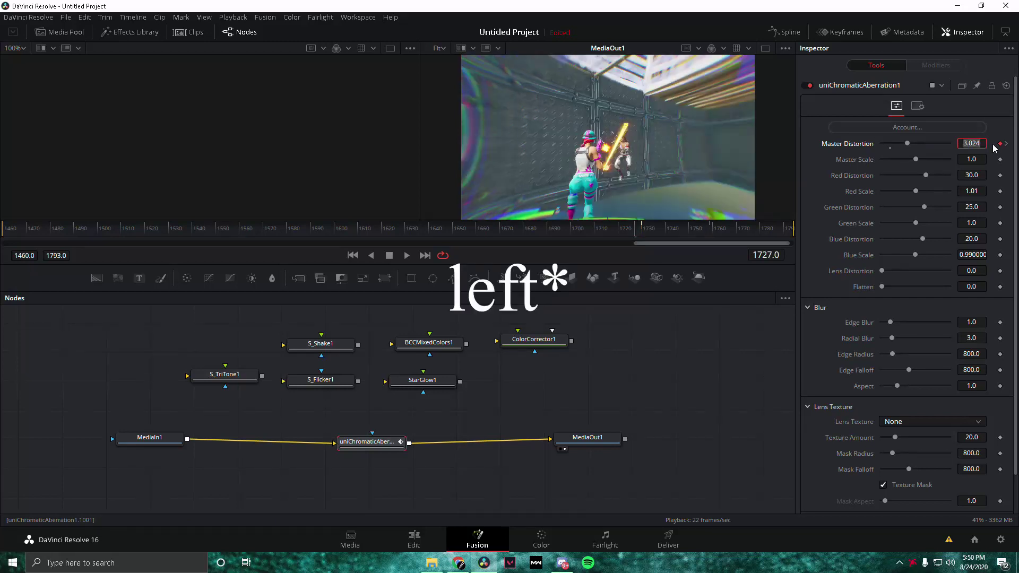
drag(908, 143, 807, 154)
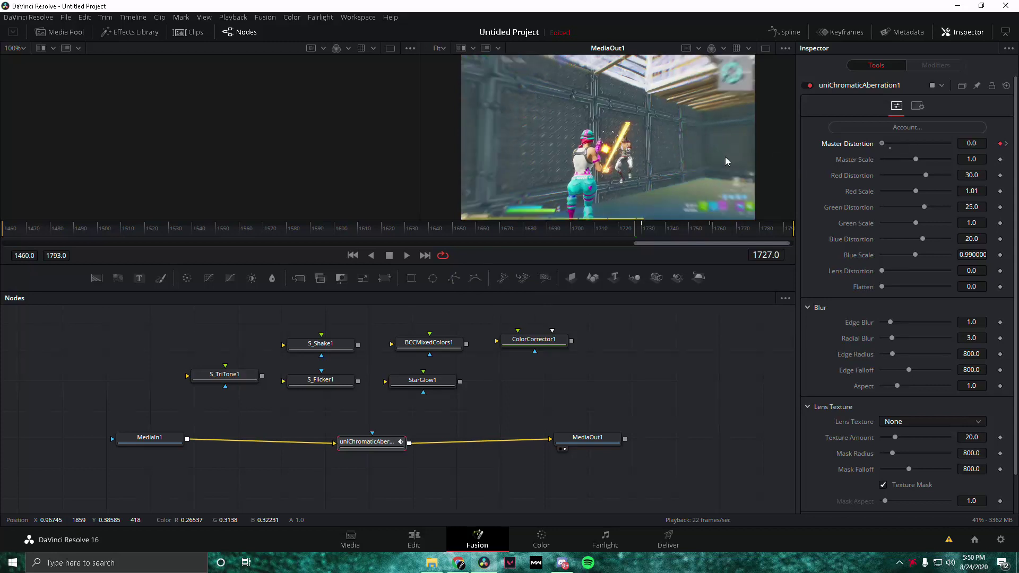